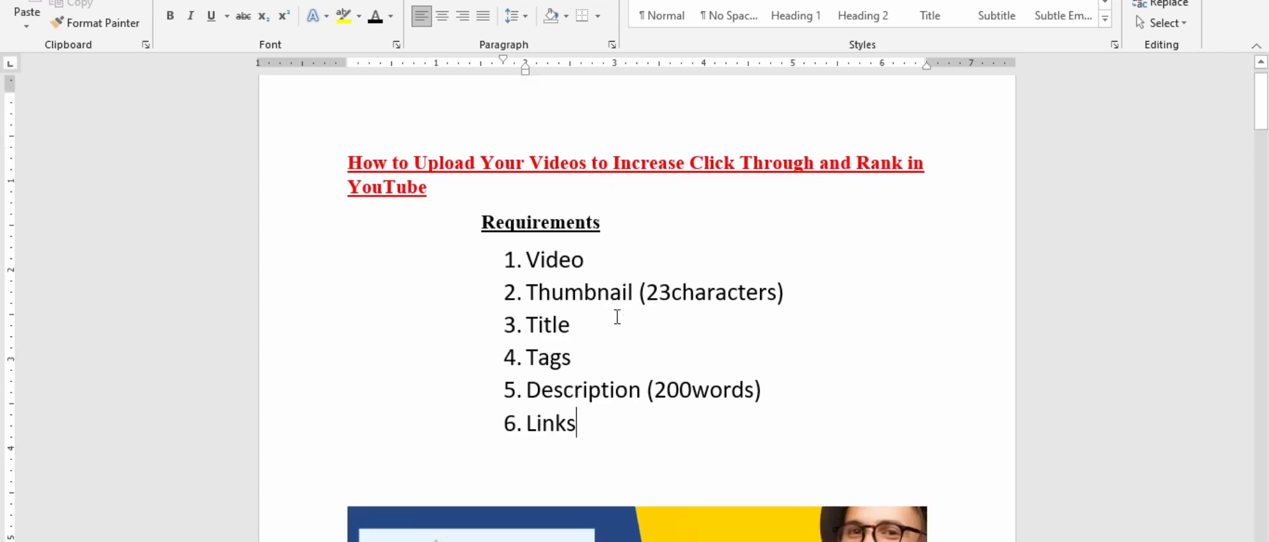
Review the upload document's requirements list, thumbnail, video title, hashtags and the block of free resource links
{"action": "scroll", "coordinate": [615, 326], "scroll_direction": "down", "scroll_amount": 3}
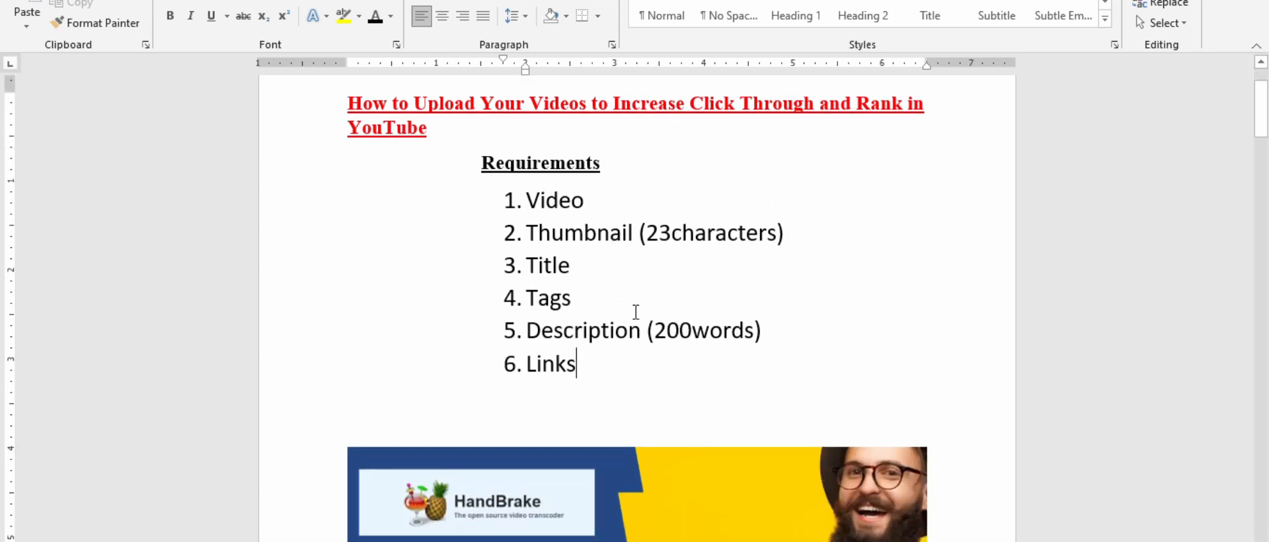
{"action": "scroll", "coordinate": [636, 312], "scroll_direction": "down", "scroll_amount": 5}
{"action": "scroll", "coordinate": [655, 358], "scroll_direction": "down", "scroll_amount": 6}
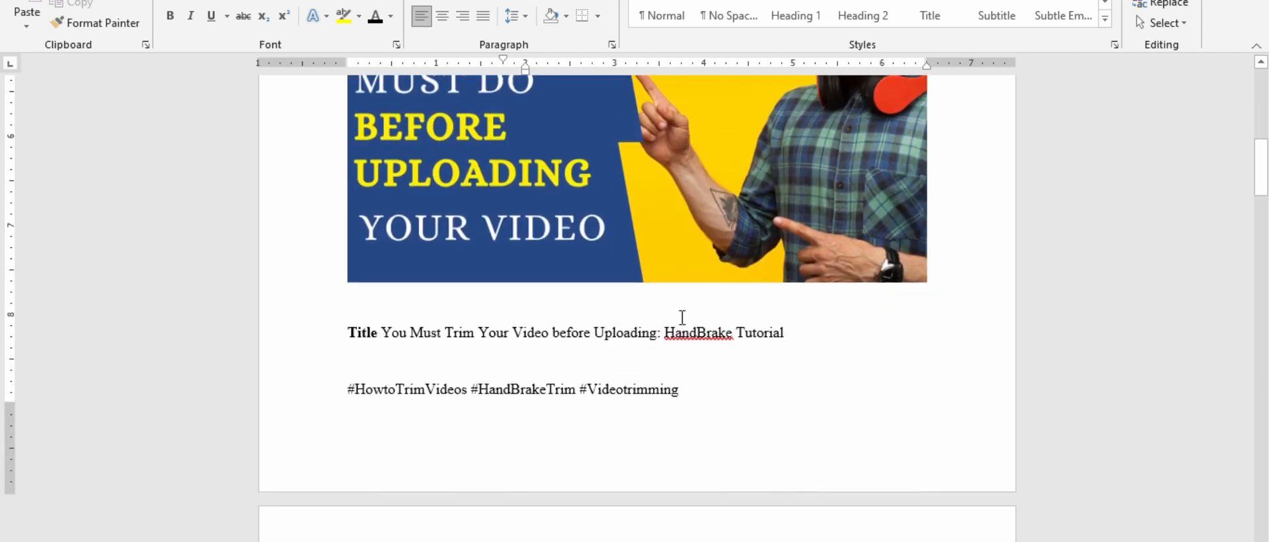
{"action": "scroll", "coordinate": [629, 306], "scroll_direction": "down", "scroll_amount": 3}
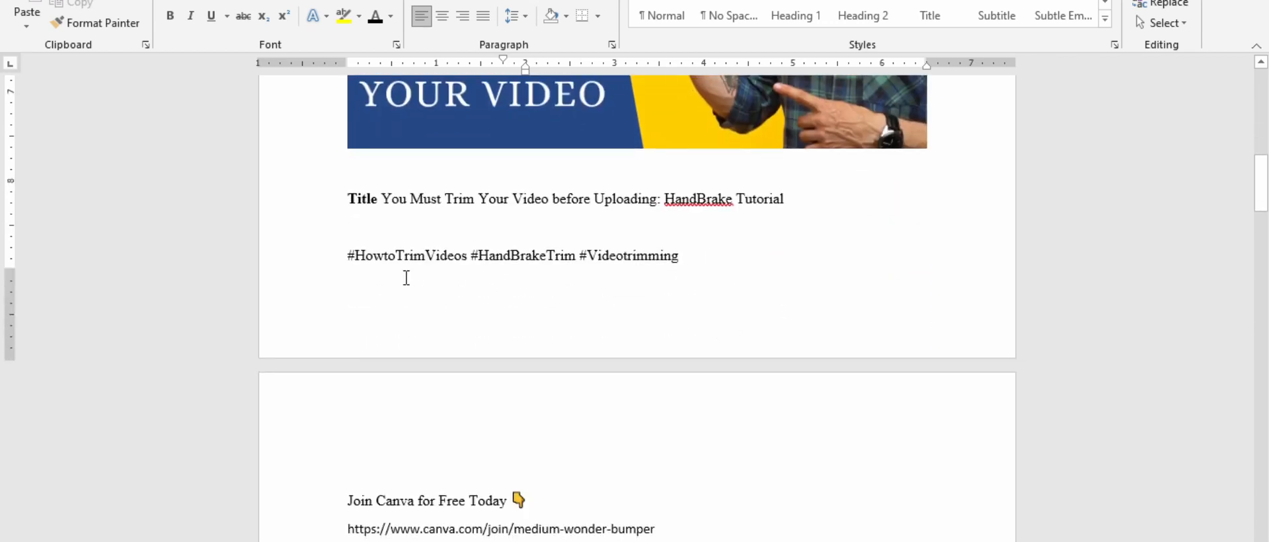
{"action": "scroll", "coordinate": [462, 300], "scroll_direction": "down", "scroll_amount": 3}
{"action": "left_click_drag", "start_coordinate": [363, 339], "coordinate": [531, 540]}
{"action": "scroll", "coordinate": [657, 419], "scroll_direction": "down", "scroll_amount": 10}
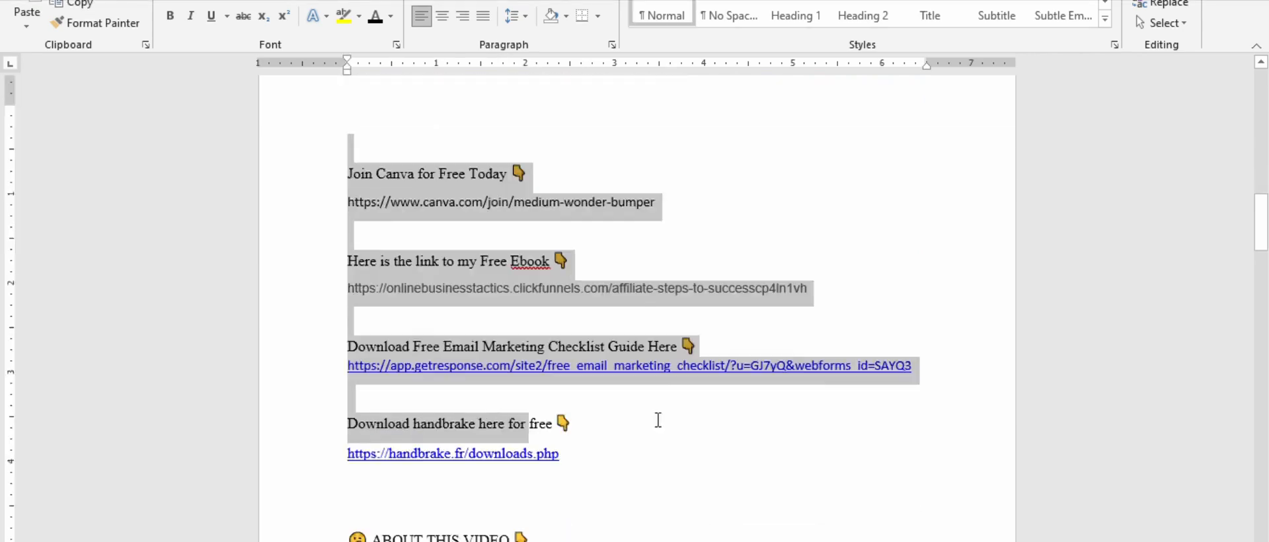
{"action": "scroll", "coordinate": [586, 405], "scroll_direction": "down", "scroll_amount": 7}
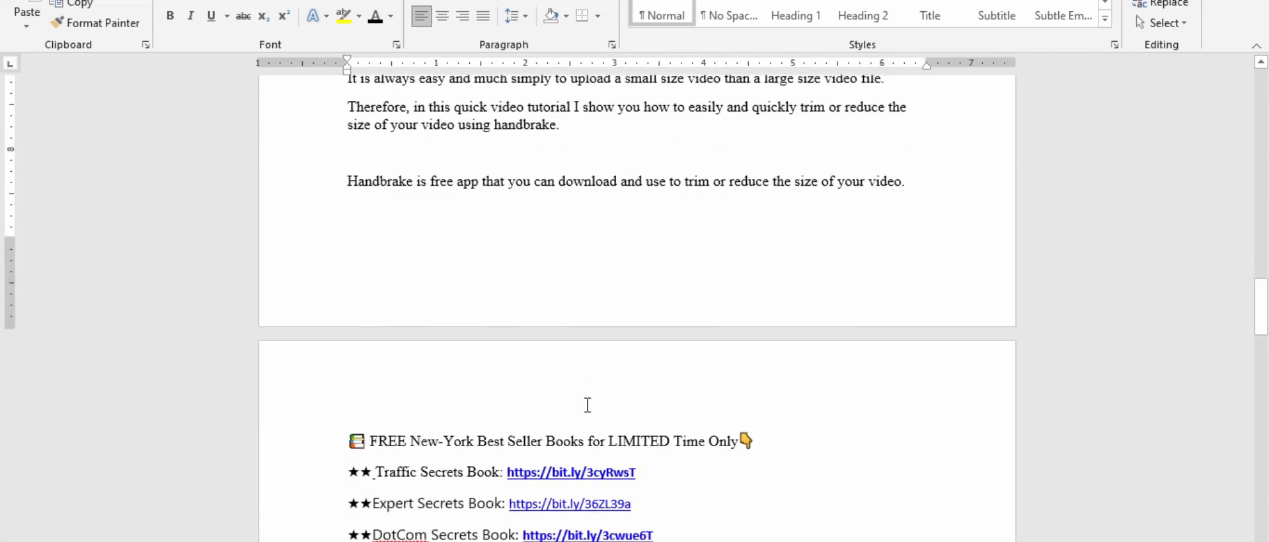
Review the About This Video text, recommended resources, subscribe links and affiliate disclaimer in the upload document
{"action": "scroll", "coordinate": [586, 383], "scroll_direction": "up", "scroll_amount": 7}
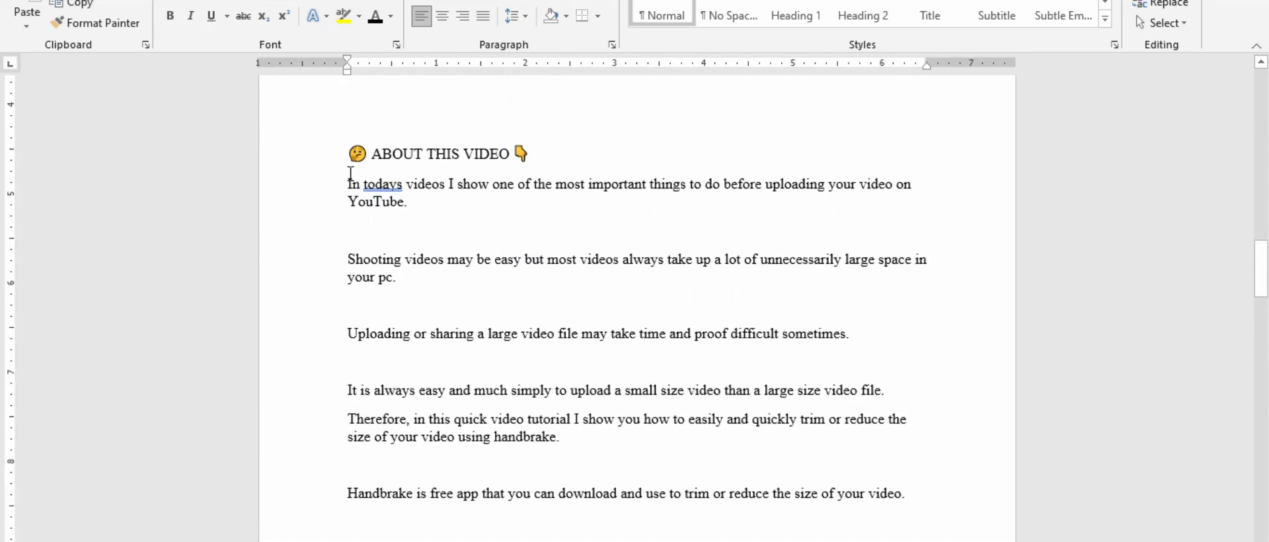
{"action": "left_click_drag", "start_coordinate": [352, 170], "coordinate": [627, 466]}
{"action": "scroll", "coordinate": [743, 349], "scroll_direction": "down", "scroll_amount": 12}
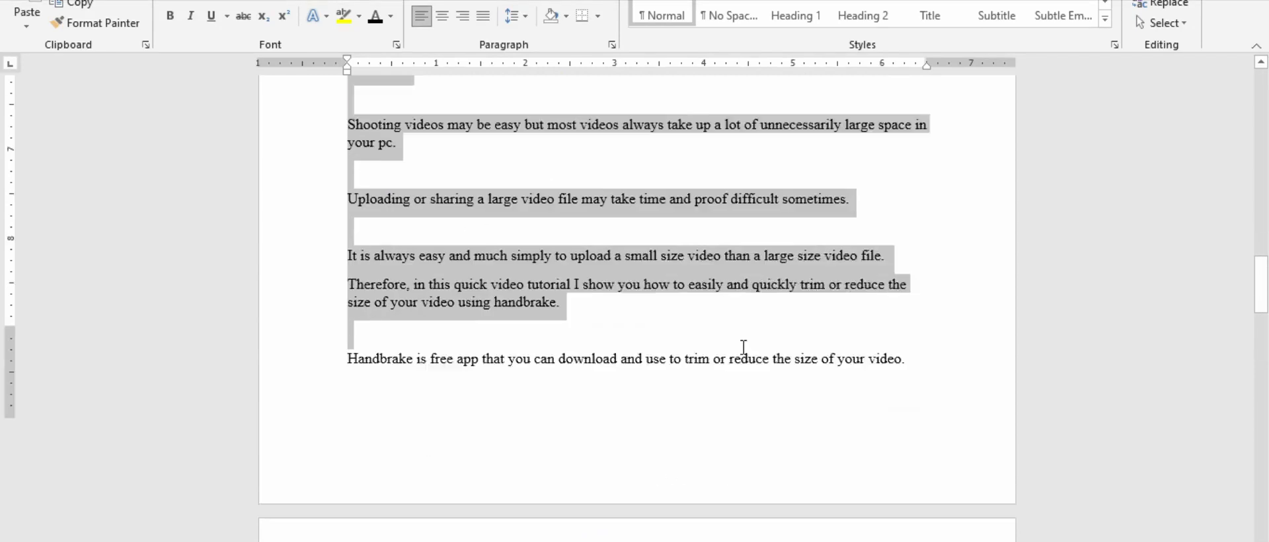
{"action": "scroll", "coordinate": [525, 322], "scroll_direction": "down", "scroll_amount": 9}
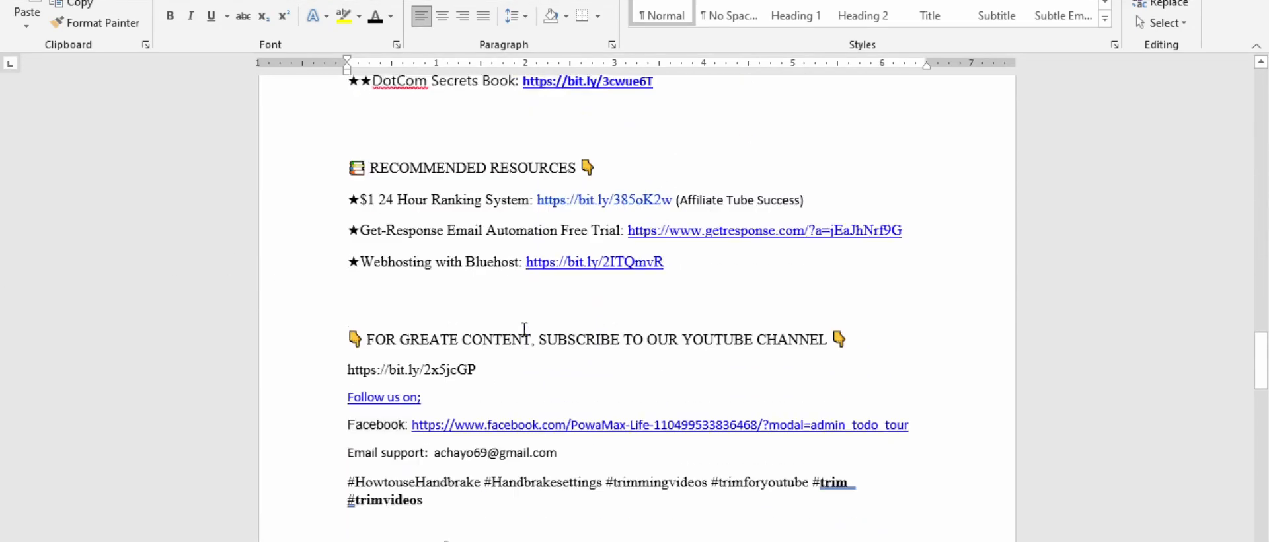
{"action": "scroll", "coordinate": [540, 328], "scroll_direction": "down", "scroll_amount": 5}
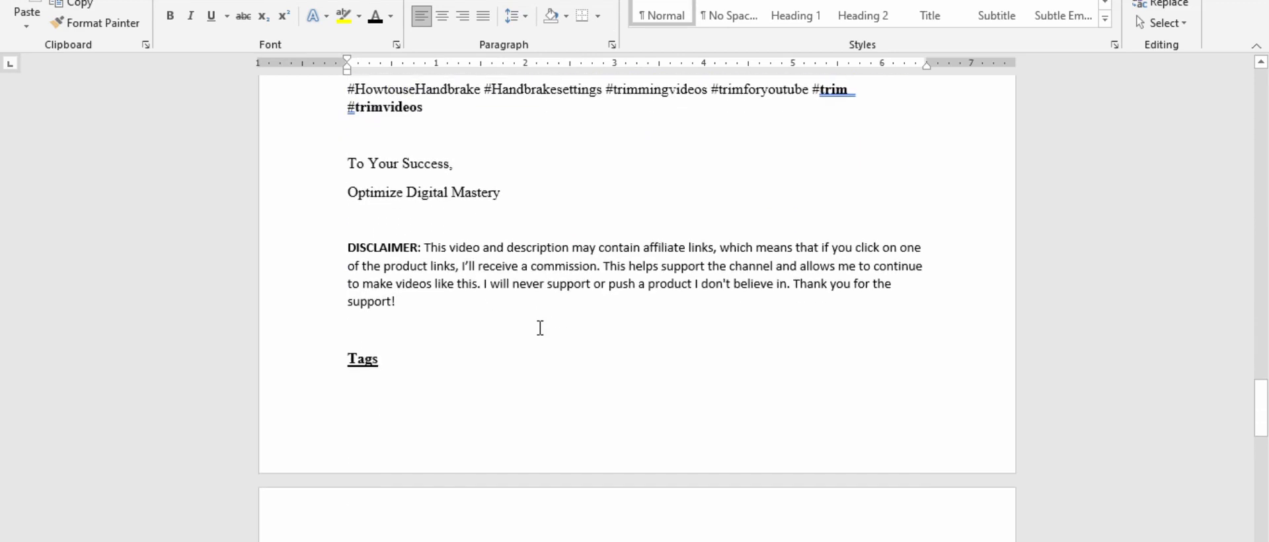
{"action": "left_click_drag", "start_coordinate": [348, 246], "coordinate": [455, 321]}
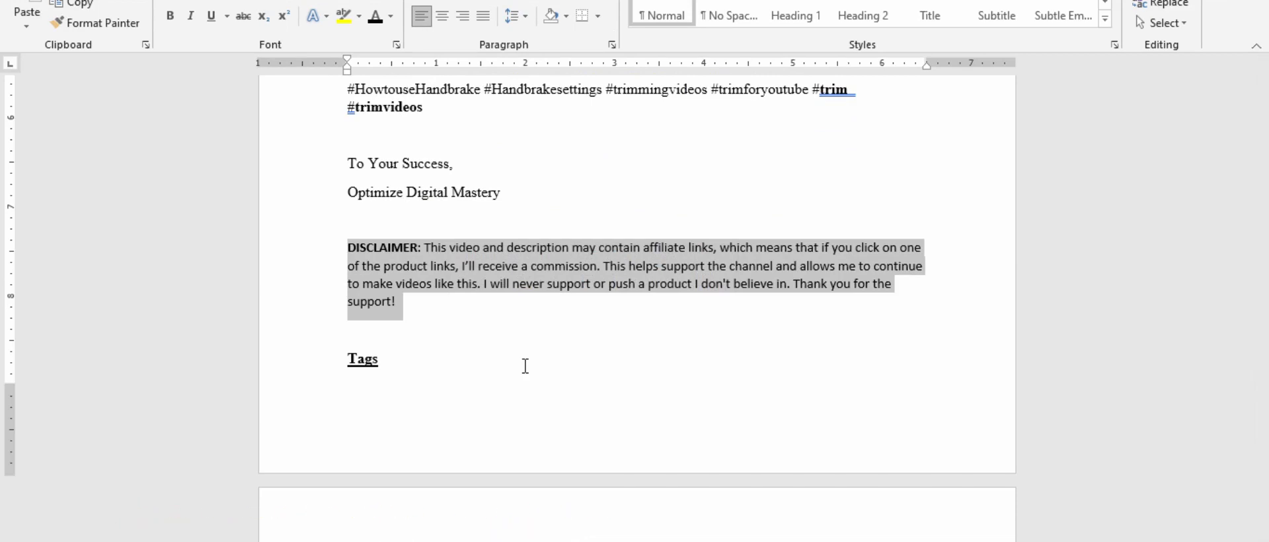
Review the list of video tags at the end of the document, then return to its beginning
{"action": "scroll", "coordinate": [506, 327], "scroll_direction": "down", "scroll_amount": 2}
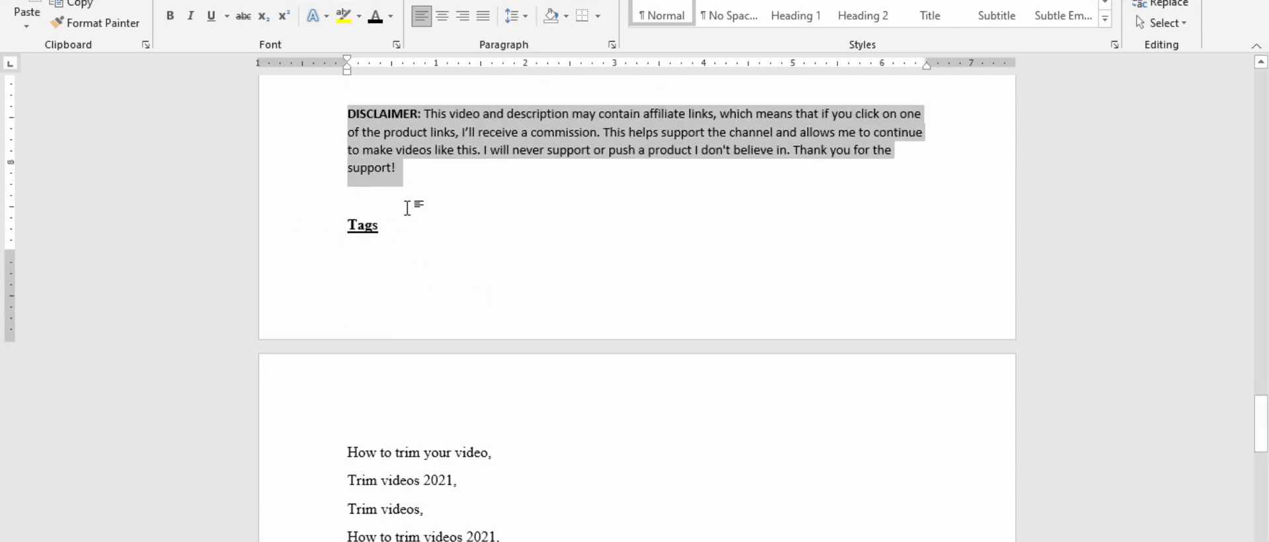
{"action": "scroll", "coordinate": [414, 414], "scroll_direction": "down", "scroll_amount": 2}
{"action": "left_click_drag", "start_coordinate": [350, 320], "coordinate": [436, 539]}
{"action": "scroll", "coordinate": [697, 375], "scroll_direction": "down", "scroll_amount": 3}
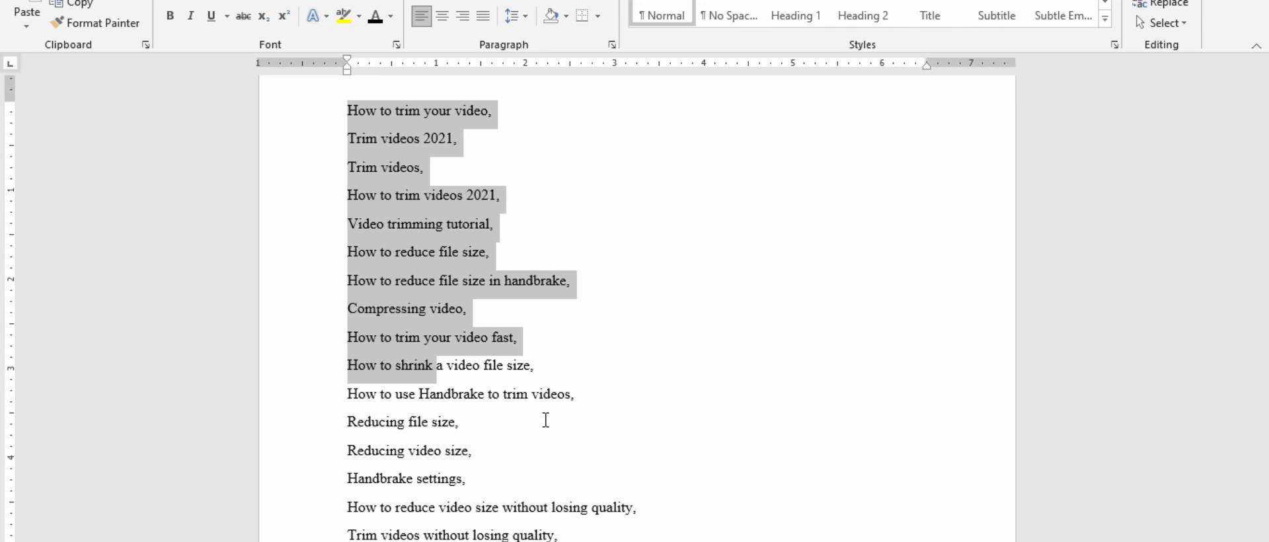
{"action": "scroll", "coordinate": [545, 418], "scroll_direction": "down", "scroll_amount": 4}
{"action": "scroll", "coordinate": [544, 414], "scroll_direction": "up", "scroll_amount": 20}
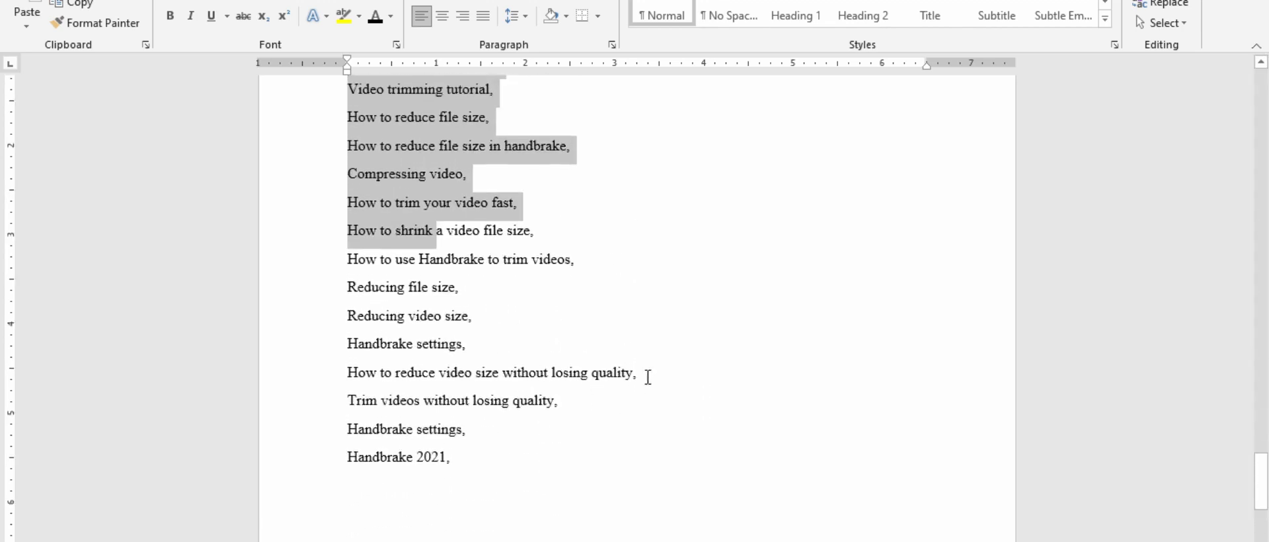
{"action": "scroll", "coordinate": [739, 200], "scroll_direction": "up", "scroll_amount": 20}
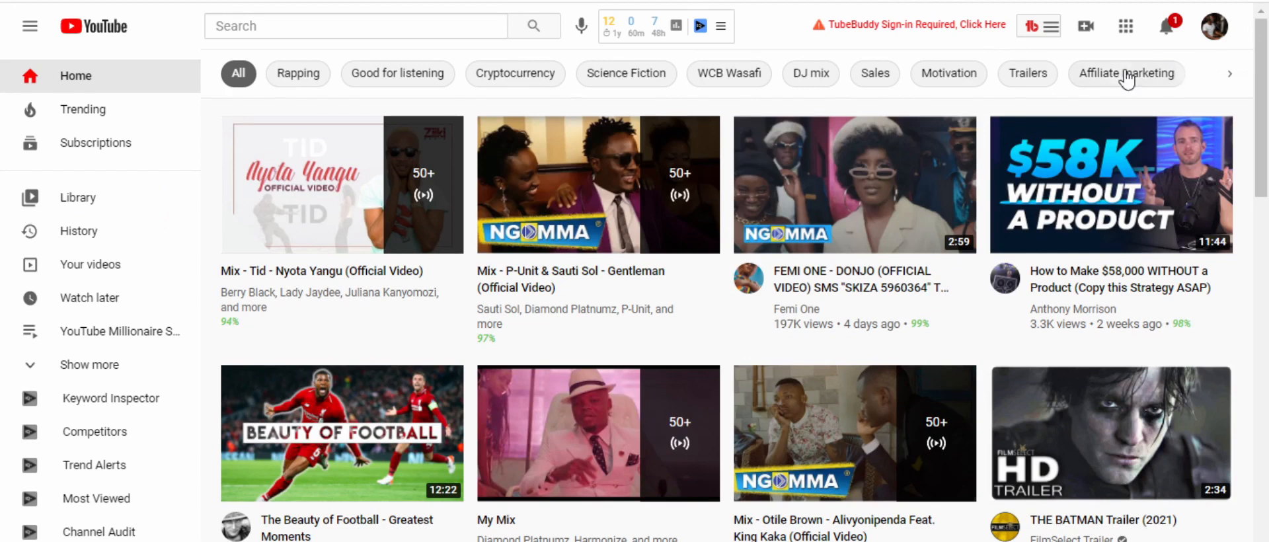
Start a YouTube video upload and add the HandBrake tutorial video from the Trimming Videos on handbreak-done folder
{"action": "left_click", "coordinate": [1086, 31]}
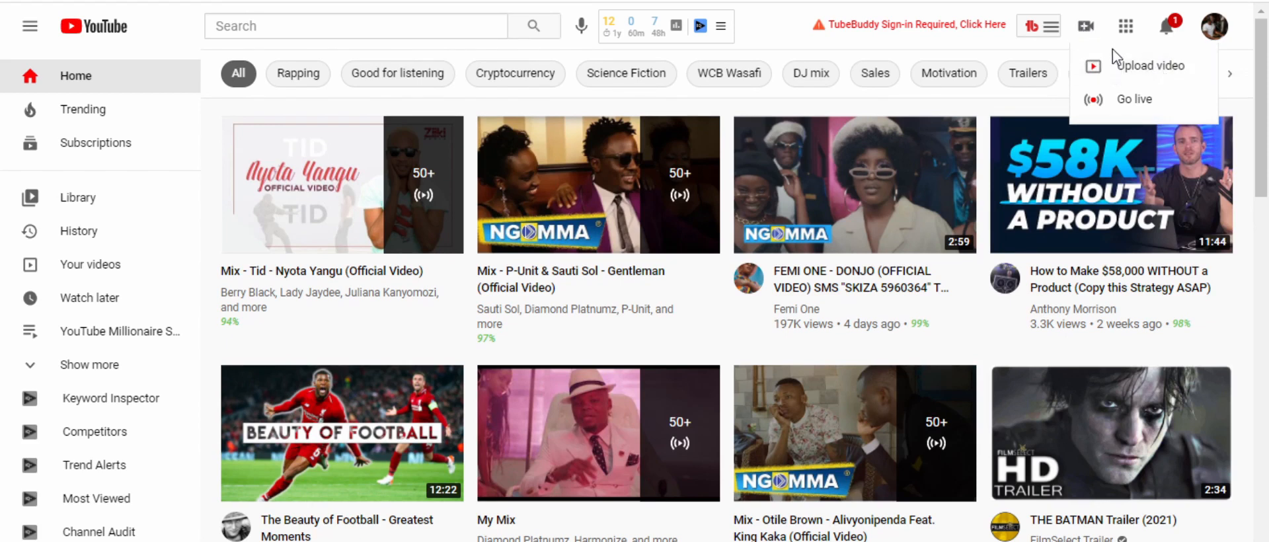
{"action": "left_click", "coordinate": [1138, 58]}
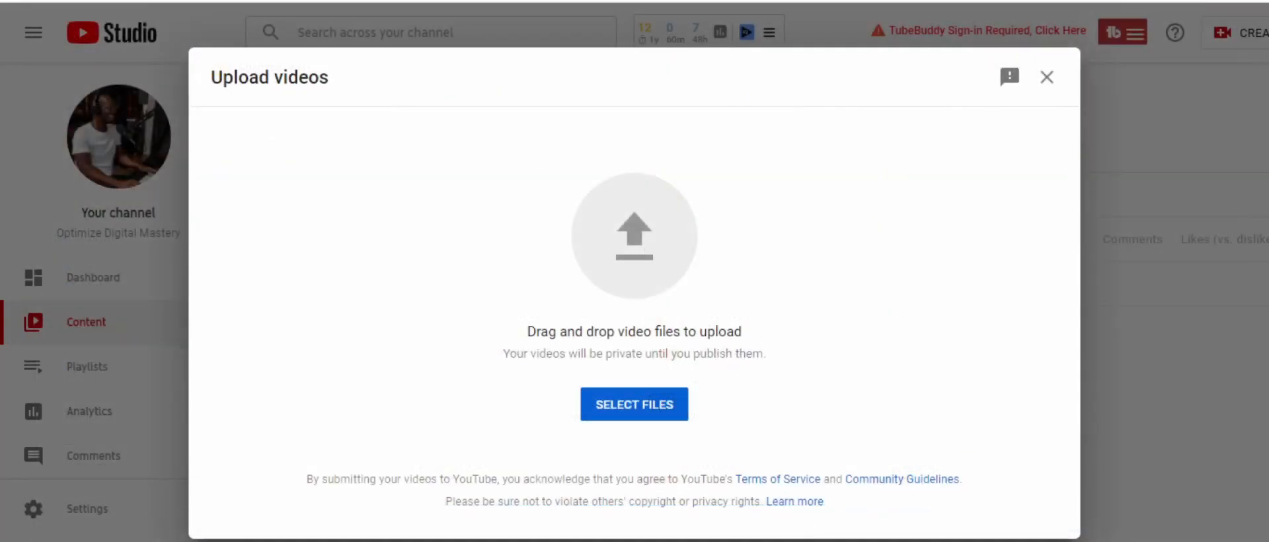
{"action": "key", "text": "alt+Tab"}
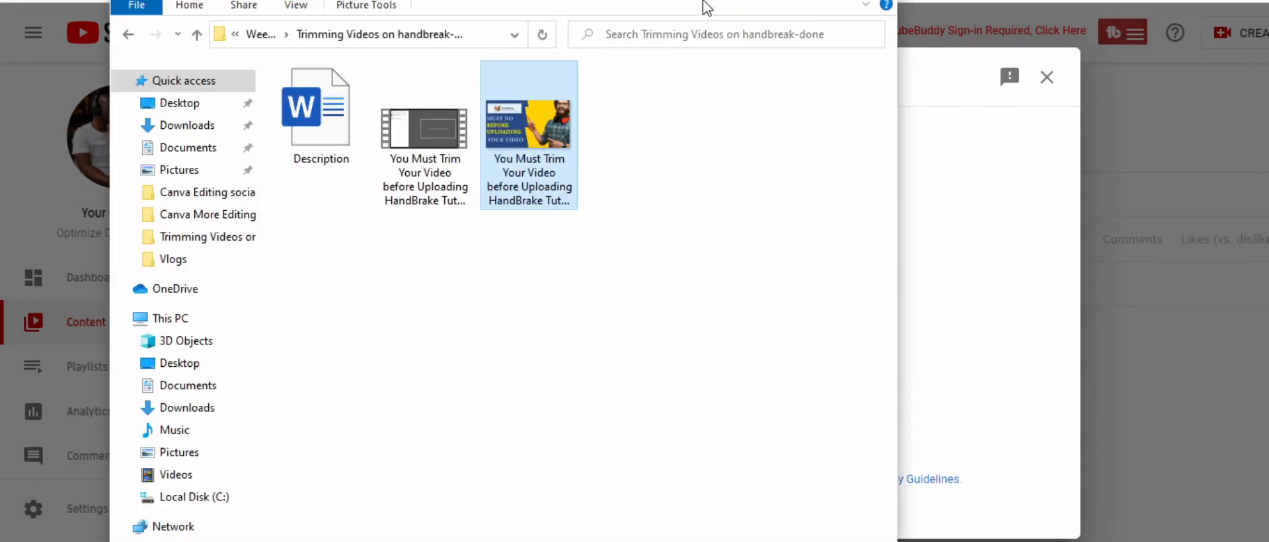
{"action": "left_click_drag", "start_coordinate": [706, 7], "coordinate": [595, 7]}
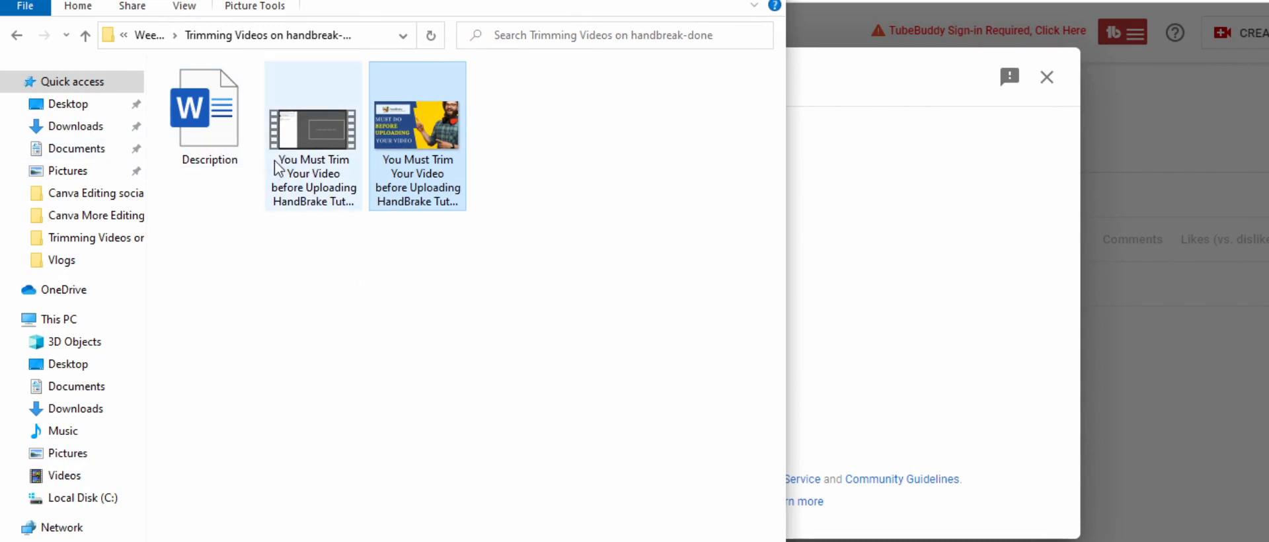
{"action": "left_click", "coordinate": [322, 149]}
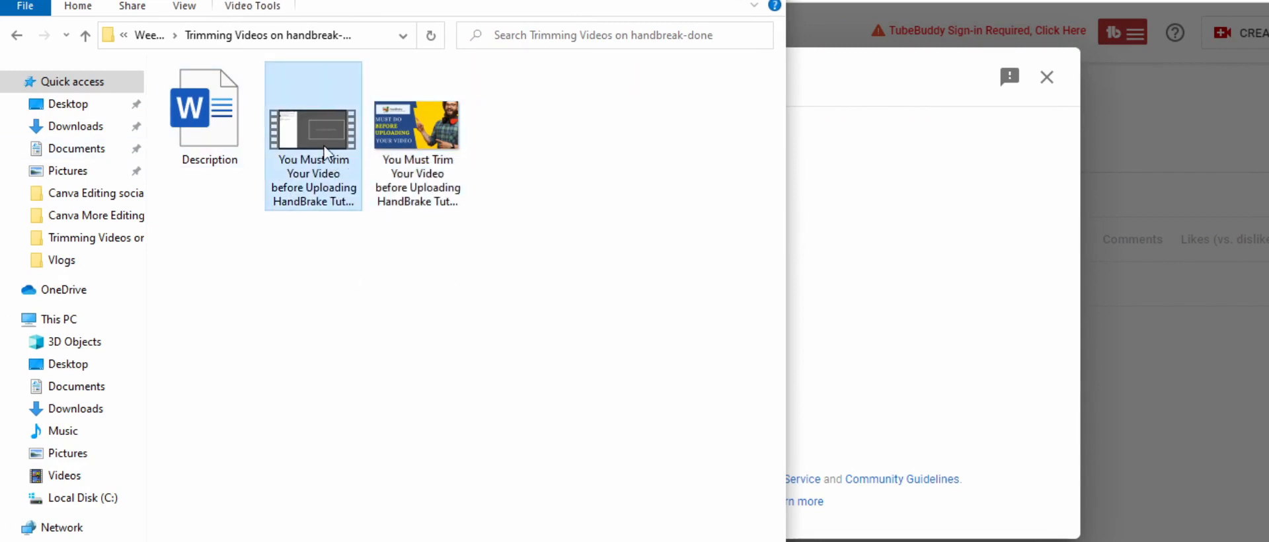
{"action": "left_click_drag", "start_coordinate": [324, 150], "coordinate": [877, 310]}
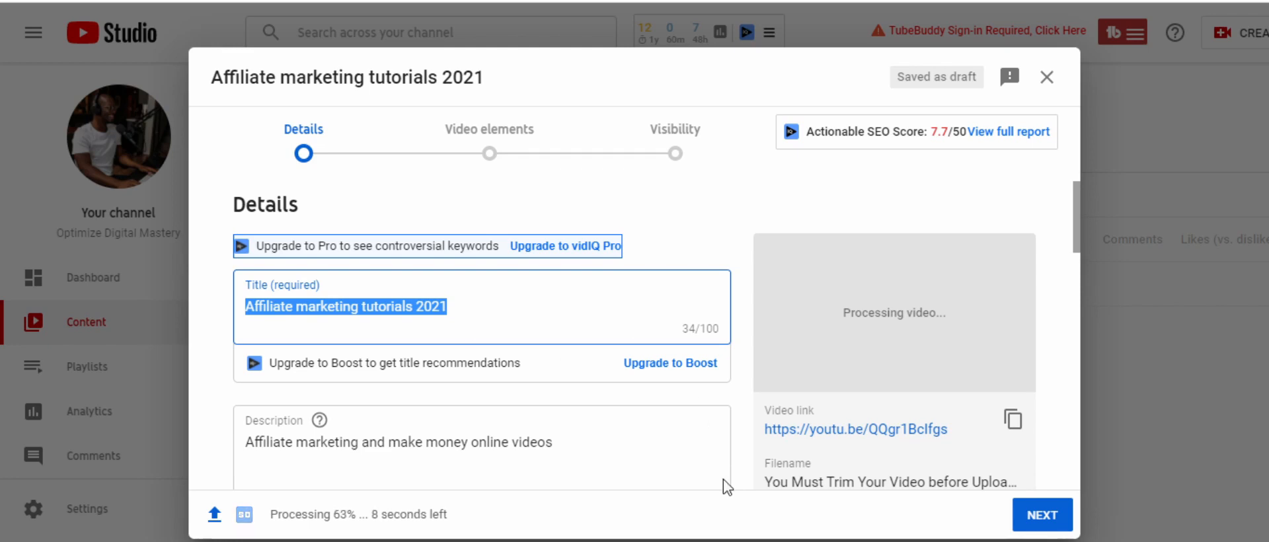
Switch to the Word document and copy the title "You Must Trim Your Video before Uploading: HandBrake Tutorial"
{"action": "mouse_move", "coordinate": [707, 541]}
{"action": "left_click", "coordinate": [714, 514]}
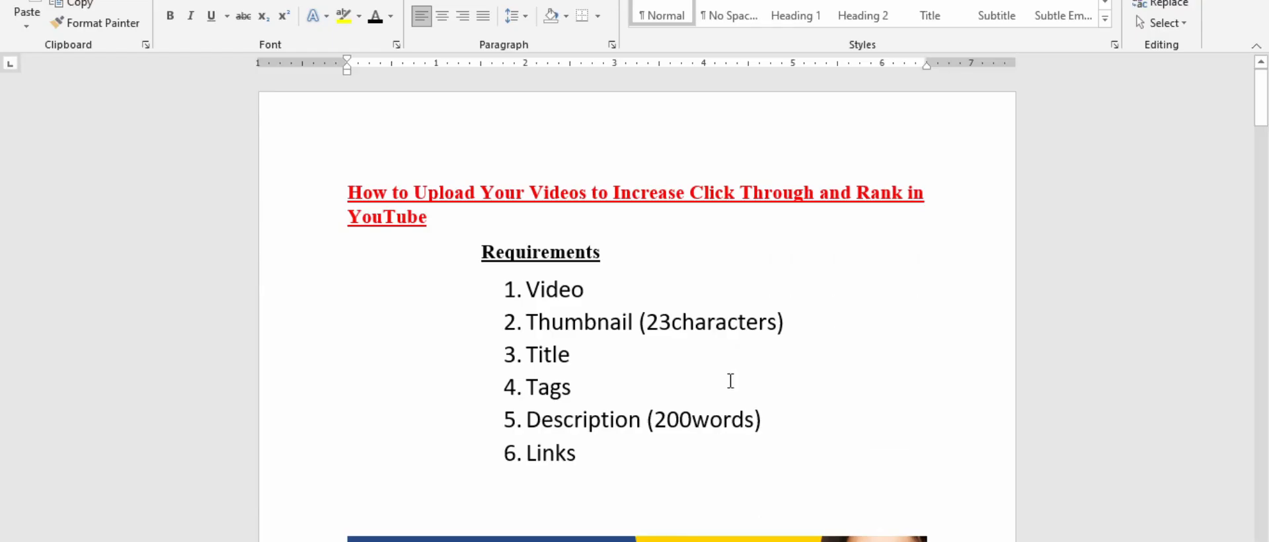
{"action": "scroll", "coordinate": [730, 379], "scroll_direction": "down", "scroll_amount": 3}
{"action": "scroll", "coordinate": [729, 378], "scroll_direction": "down", "scroll_amount": 5}
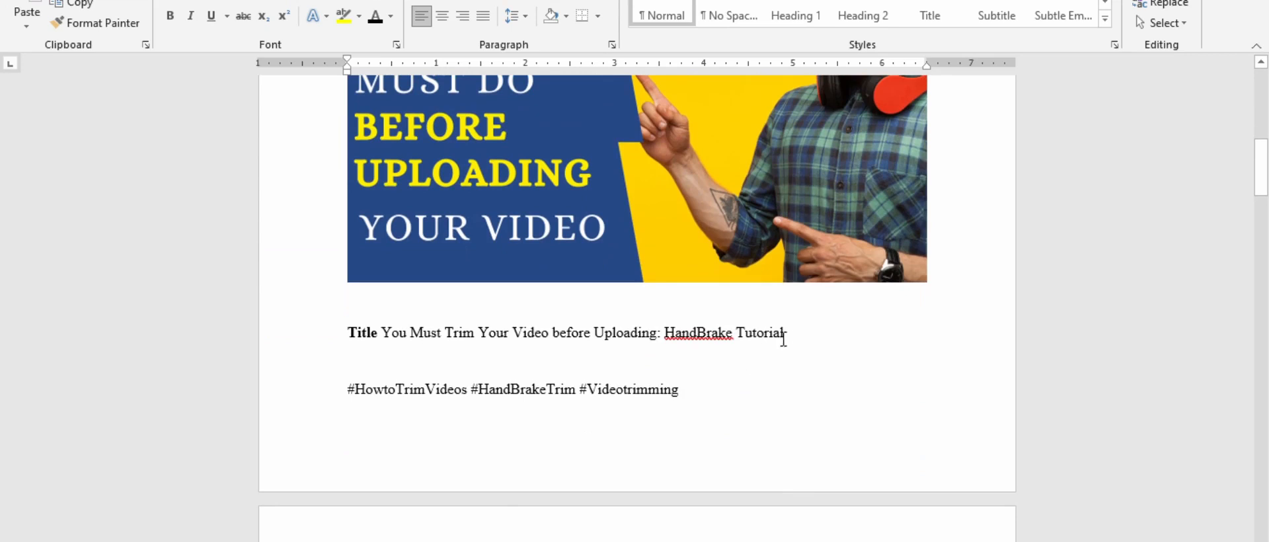
{"action": "left_click_drag", "start_coordinate": [784, 332], "coordinate": [402, 336]}
{"action": "key", "text": "ctrl+c"}
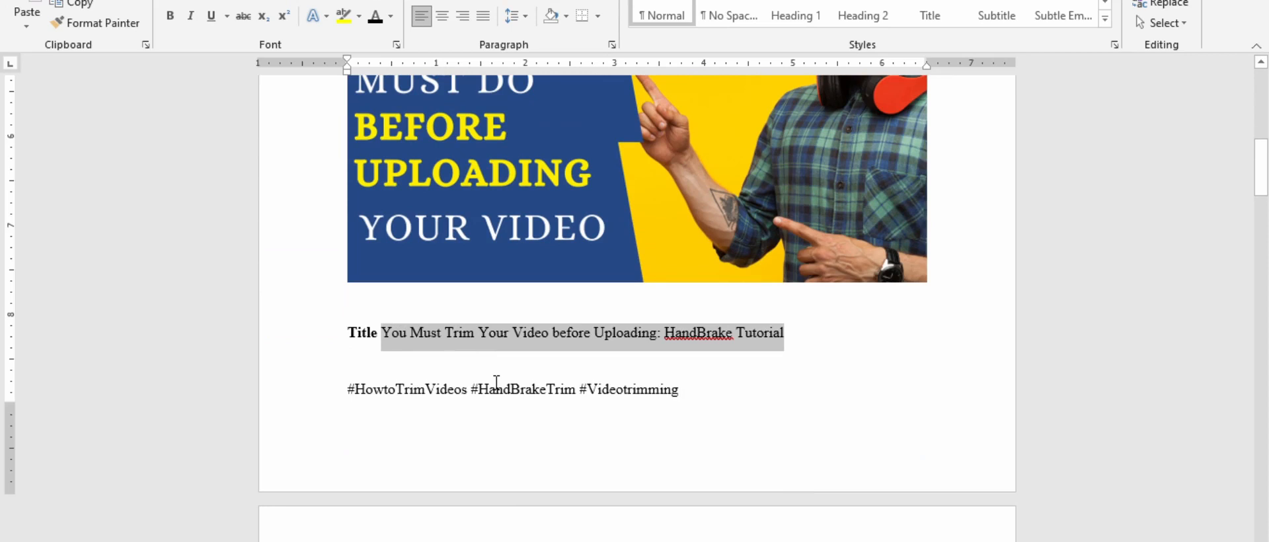
Return to YouTube Studio and replace the default video title with the copied "You Must Trim Your Video before Uploading: HandBrake Tutorial"
{"action": "left_click", "coordinate": [694, 541]}
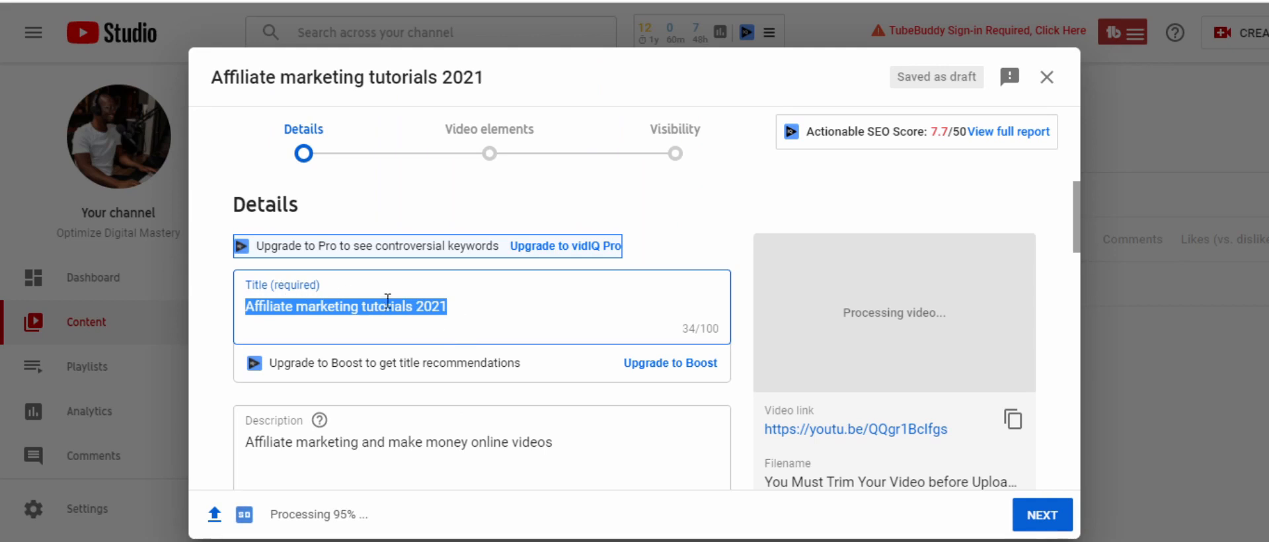
{"action": "left_click", "coordinate": [468, 325]}
{"action": "left_click_drag", "start_coordinate": [464, 308], "coordinate": [367, 305]}
{"action": "key", "text": "ctrl+v"}
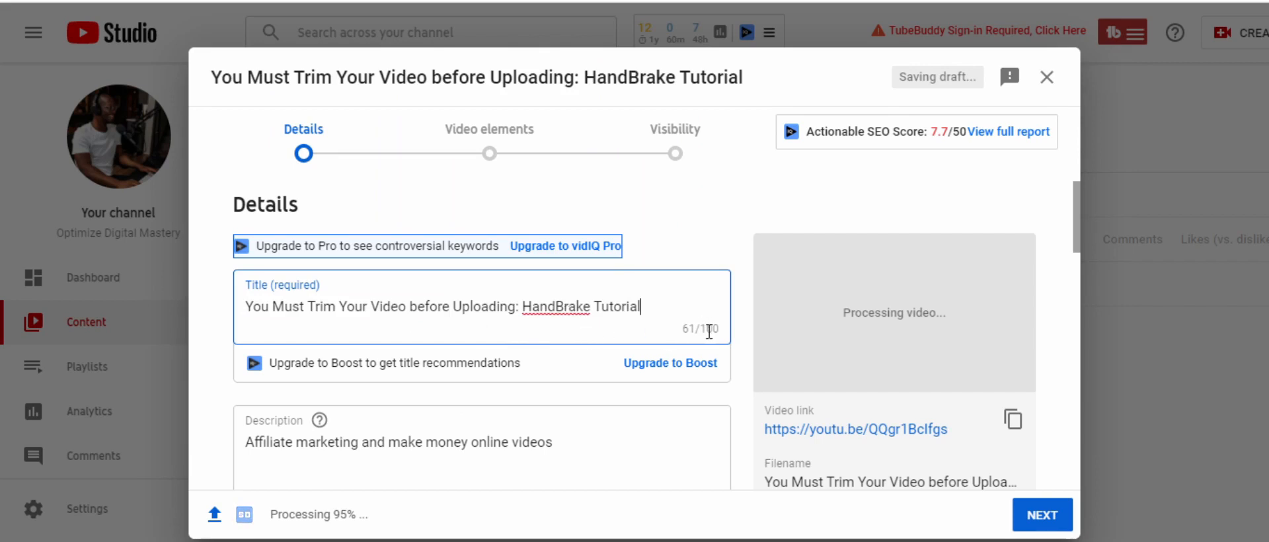
Replace the default video description with the Word document's text from the #HowtoTrimVideos hashtags through the disclaimer
{"action": "scroll", "coordinate": [621, 332], "scroll_direction": "down", "scroll_amount": 3}
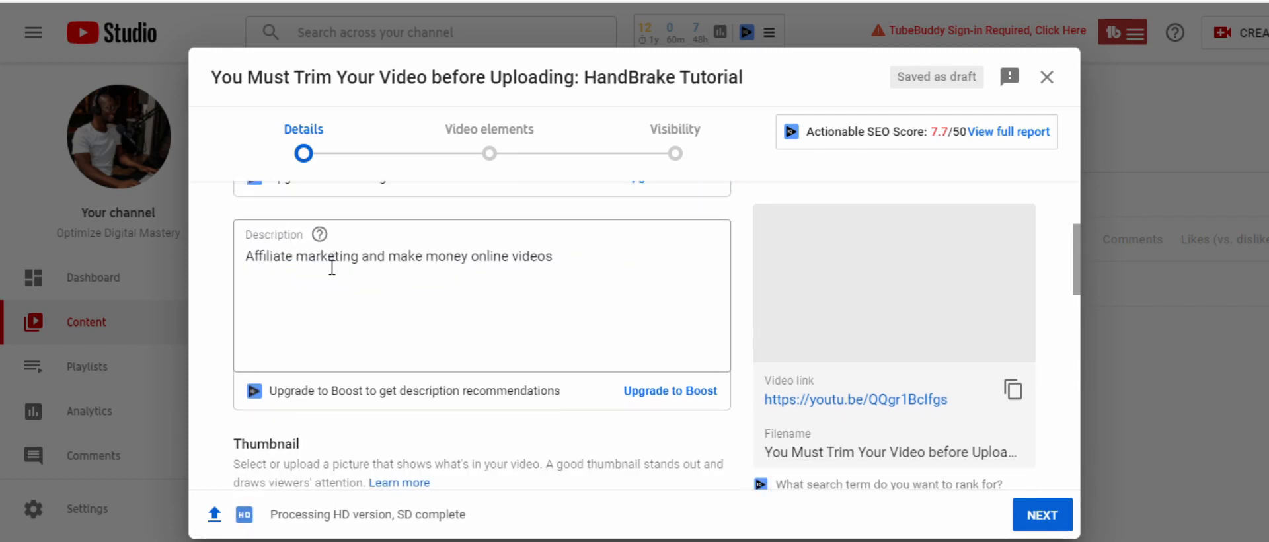
{"action": "key", "text": "alt+Tab"}
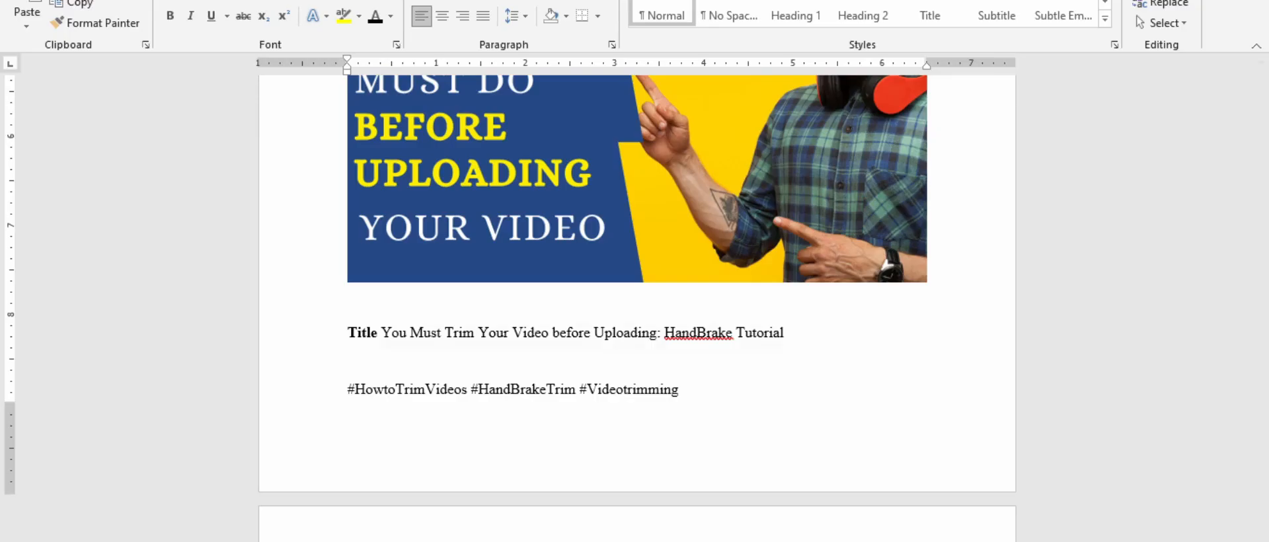
{"action": "left_click_drag", "start_coordinate": [349, 390], "coordinate": [444, 325]}
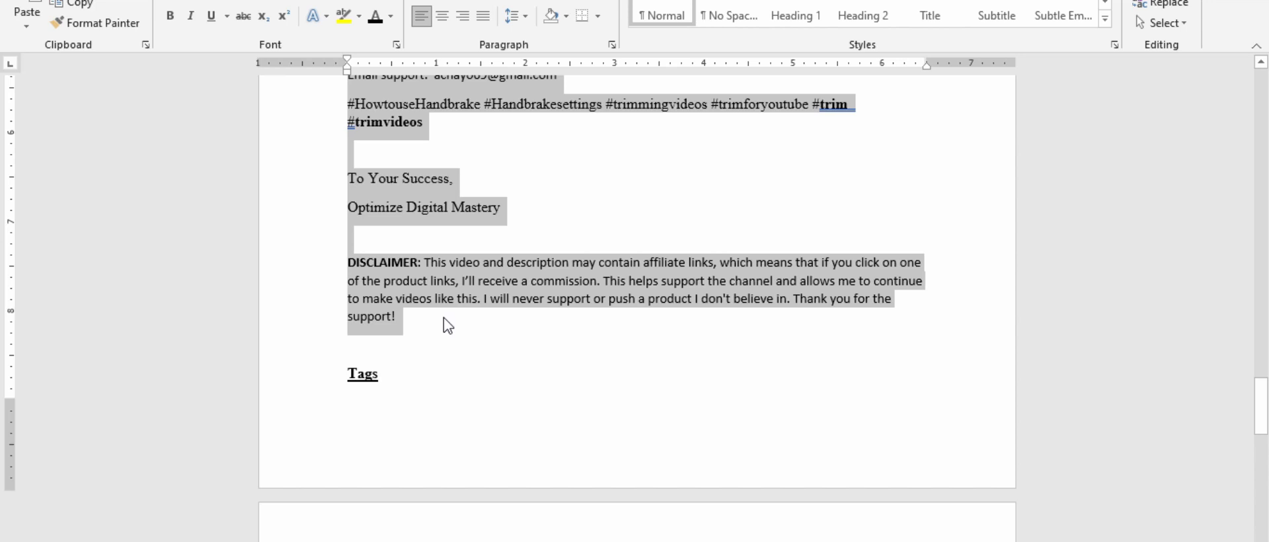
{"action": "left_click", "coordinate": [602, 541]}
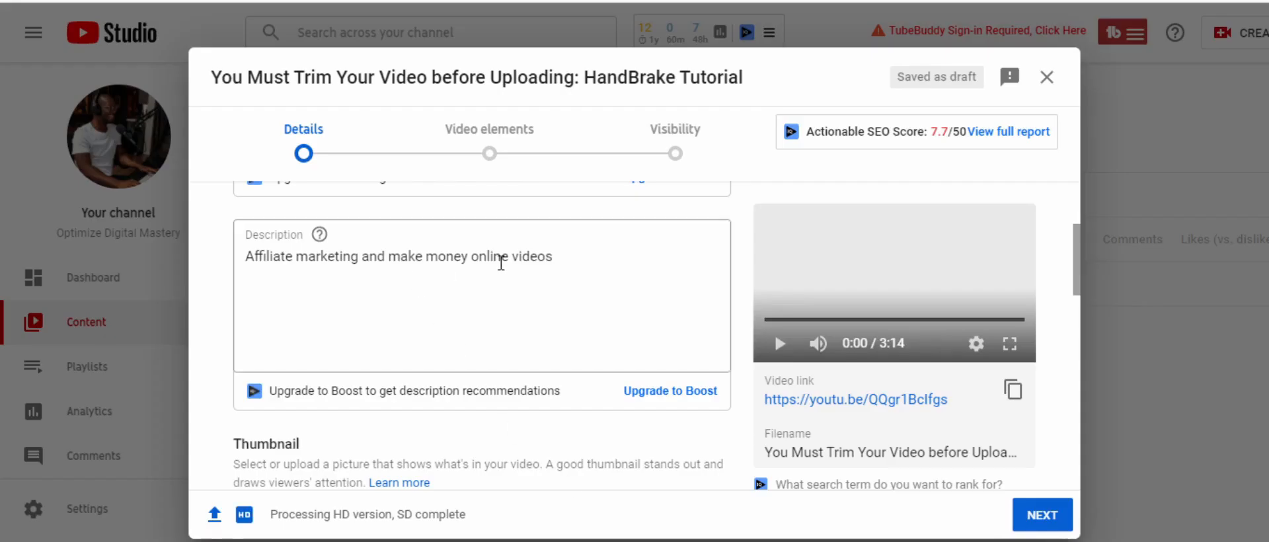
{"action": "left_click_drag", "start_coordinate": [559, 263], "coordinate": [247, 267]}
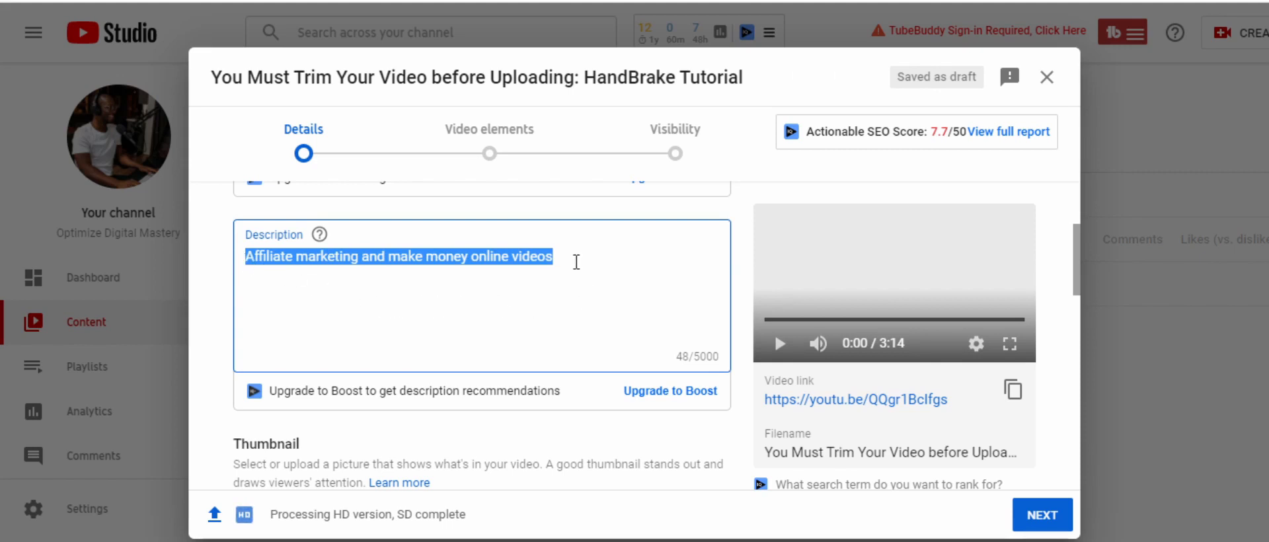
{"action": "key", "text": "ctrl+v"}
Review the pasted video description from its opening hashtags through the closing disclaimer
{"action": "scroll", "coordinate": [575, 340], "scroll_direction": "up", "scroll_amount": 3}
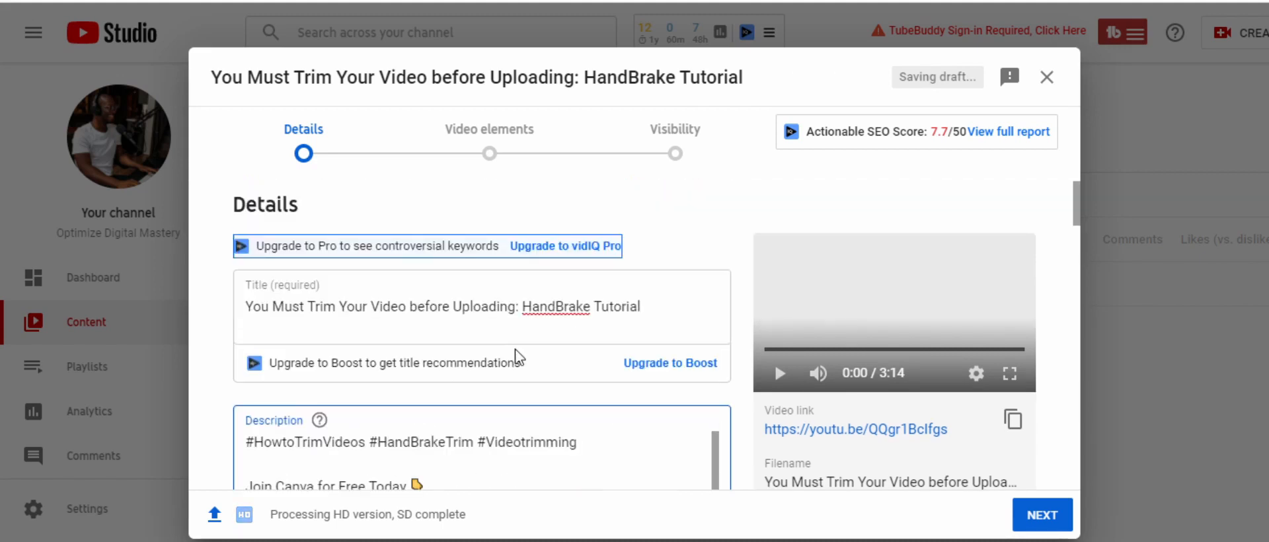
{"action": "scroll", "coordinate": [517, 347], "scroll_direction": "down", "scroll_amount": 4}
{"action": "scroll", "coordinate": [517, 343], "scroll_direction": "down", "scroll_amount": 1}
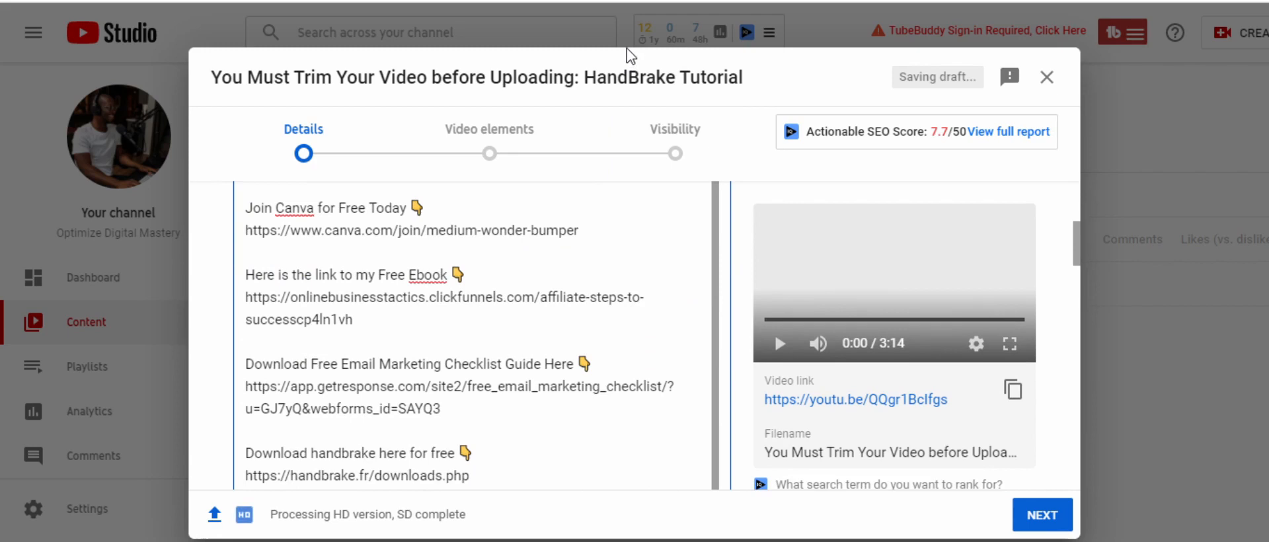
{"action": "scroll", "coordinate": [575, 354], "scroll_direction": "up", "scroll_amount": 3}
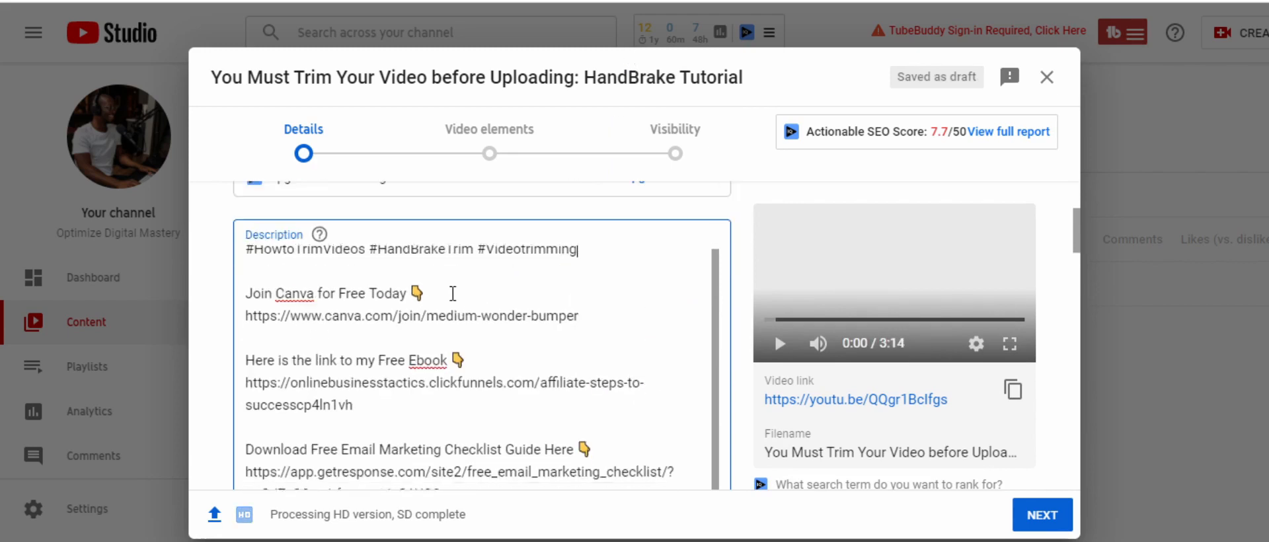
{"action": "scroll", "coordinate": [452, 293], "scroll_direction": "down", "scroll_amount": 6}
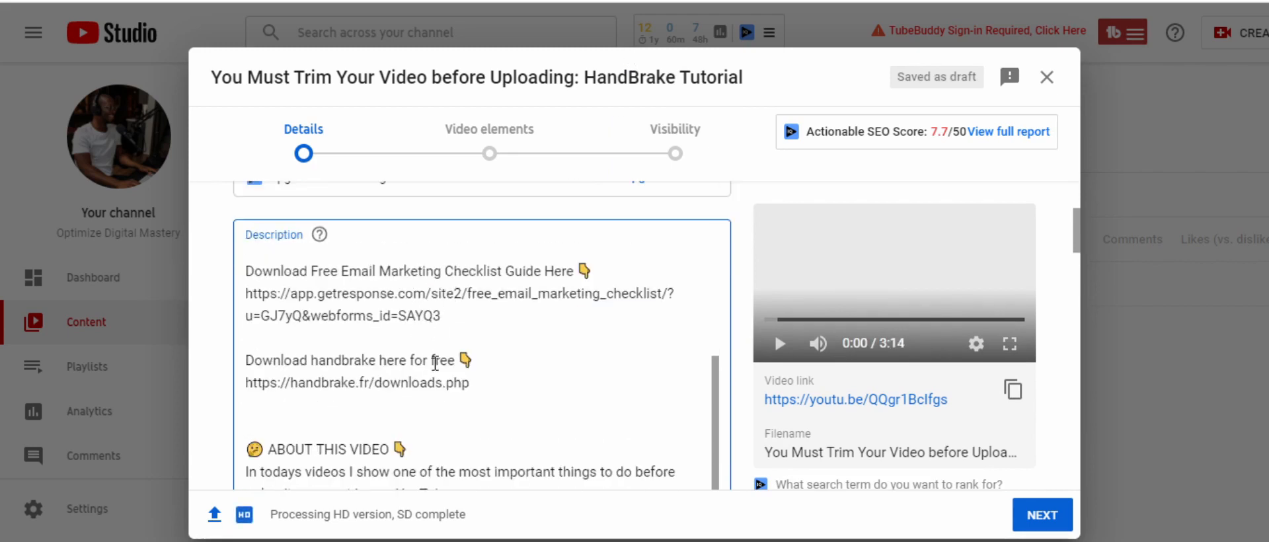
{"action": "scroll", "coordinate": [435, 367], "scroll_direction": "down", "scroll_amount": 8}
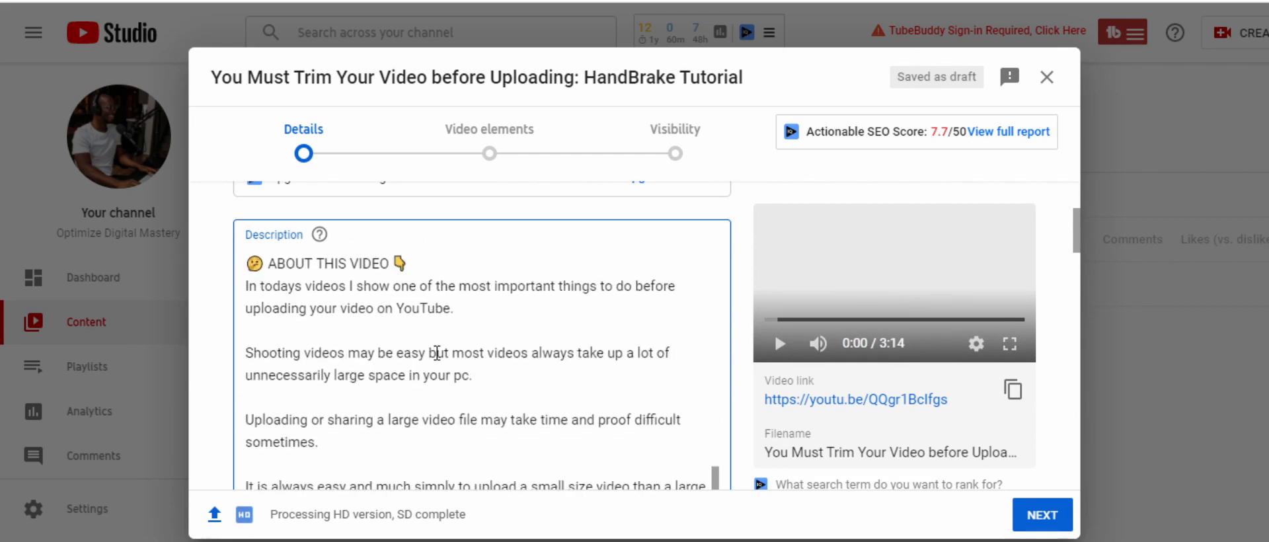
{"action": "scroll", "coordinate": [437, 352], "scroll_direction": "down", "scroll_amount": 15}
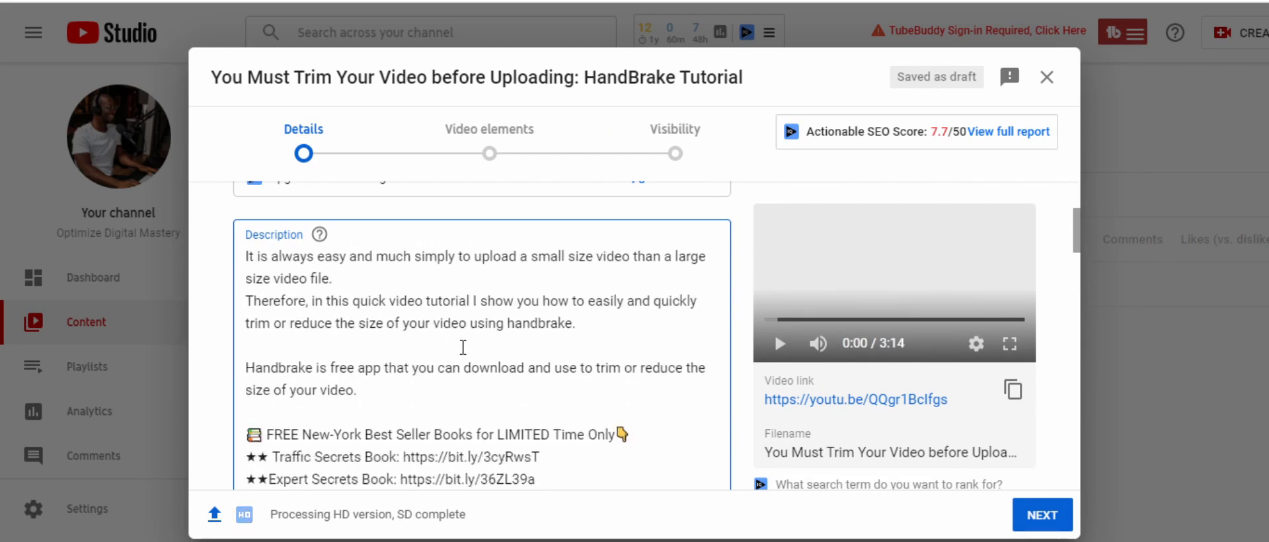
{"action": "scroll", "coordinate": [497, 338], "scroll_direction": "down", "scroll_amount": 10}
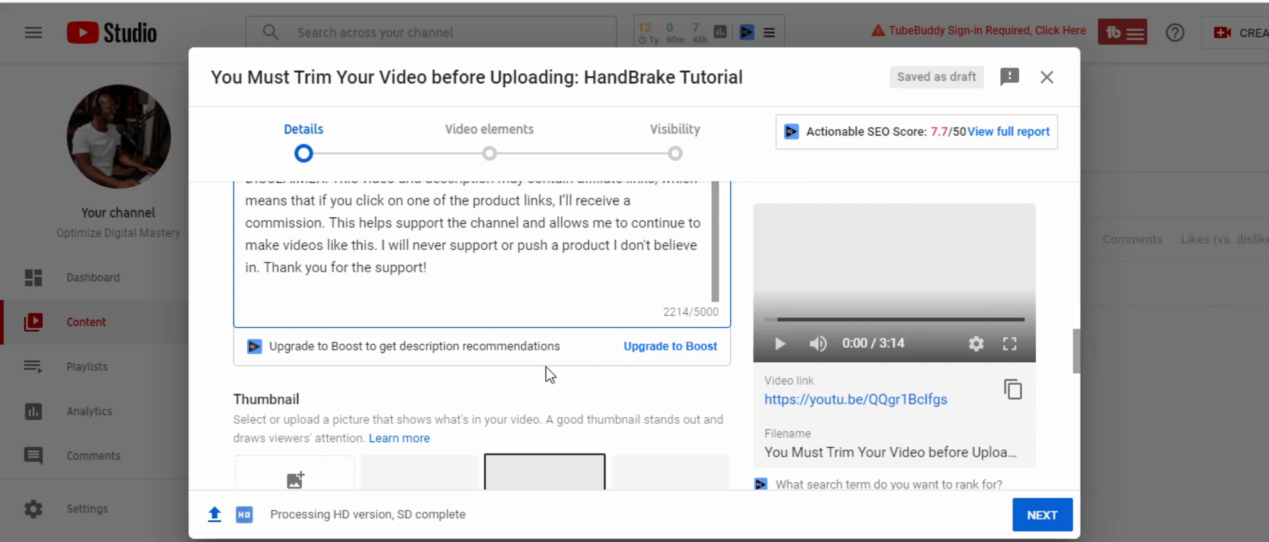
{"action": "scroll", "coordinate": [449, 374], "scroll_direction": "down", "scroll_amount": 1}
{"action": "scroll", "coordinate": [450, 374], "scroll_direction": "down", "scroll_amount": 1}
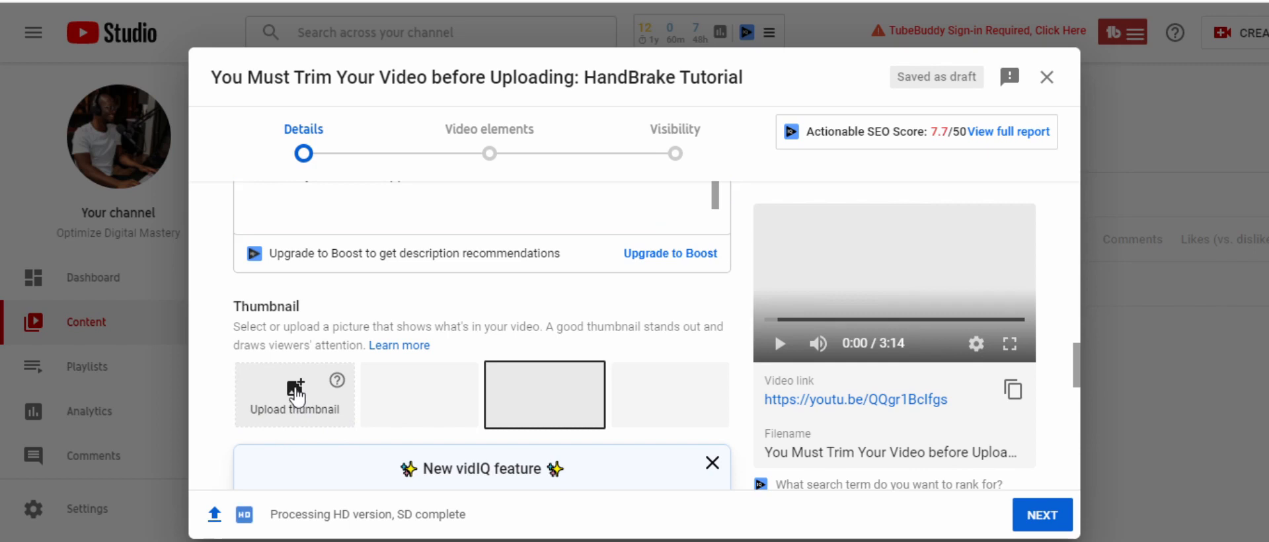
{"action": "left_click", "coordinate": [296, 392]}
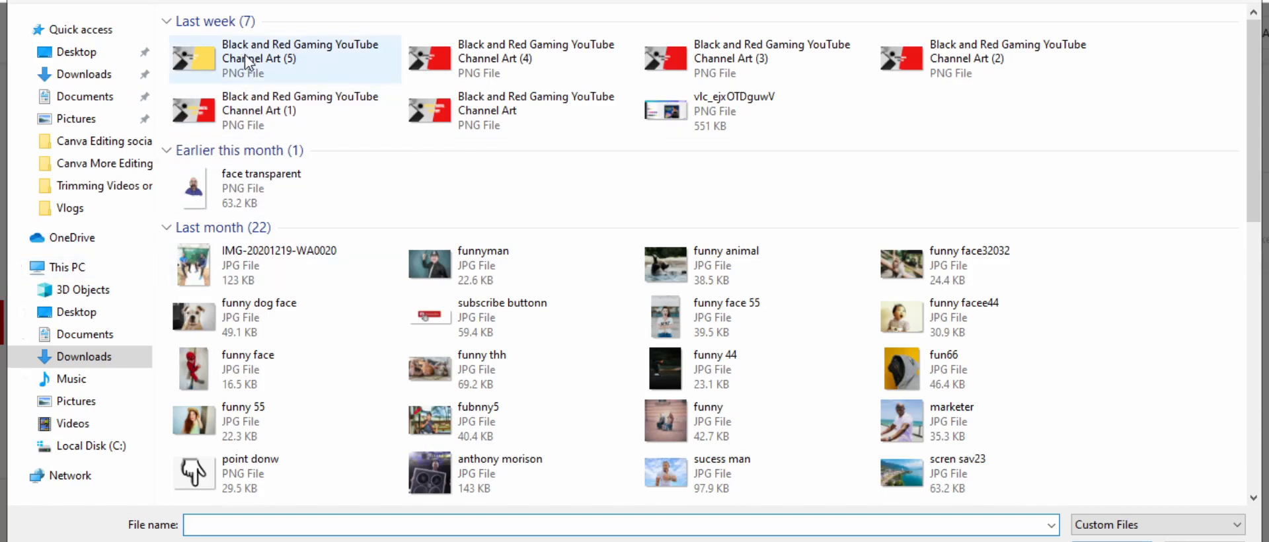
{"action": "left_click", "coordinate": [238, 63]}
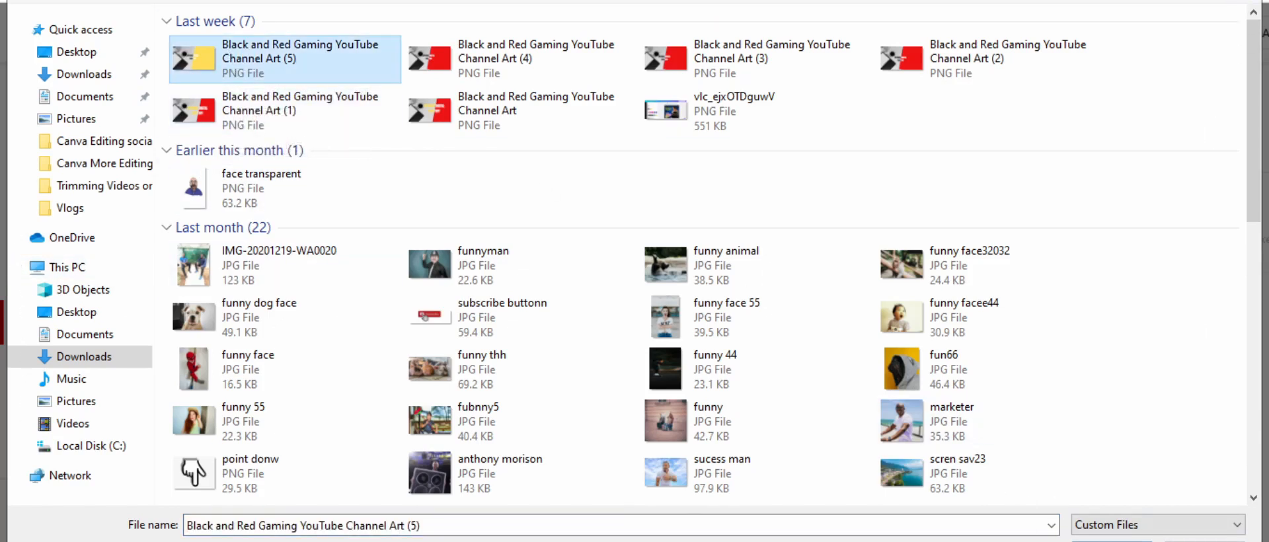
{"action": "left_click", "coordinate": [1247, 0]}
Add the HandBrake tutorial image from the Trimming Videos on handbreak-done folder as the video's custom thumbnail
{"action": "left_click", "coordinate": [240, 540]}
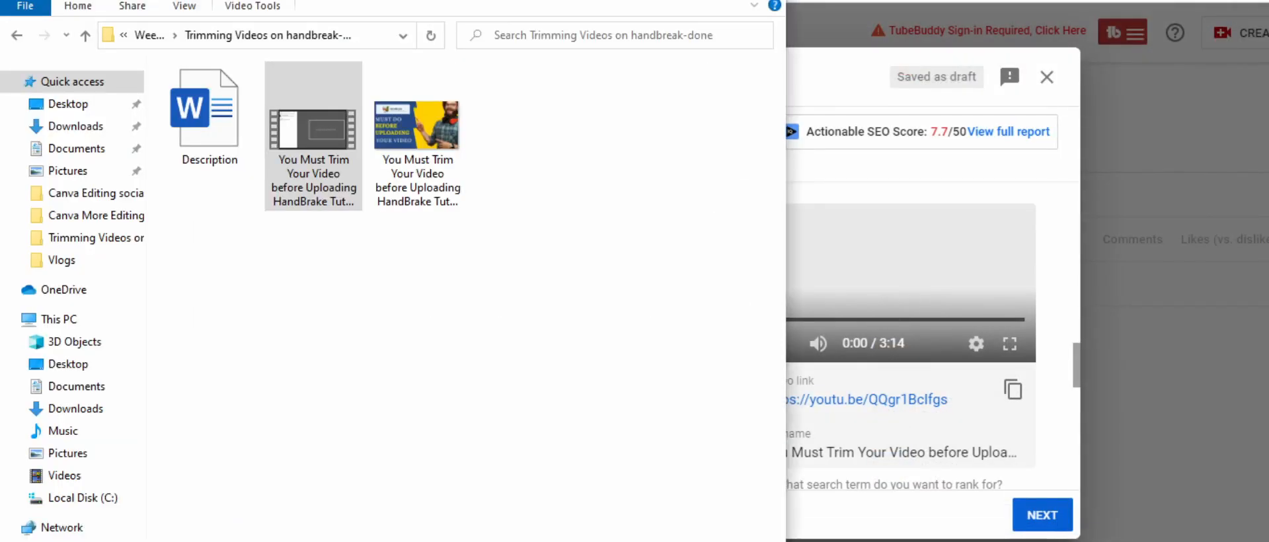
{"action": "left_click_drag", "start_coordinate": [477, 0], "coordinate": [1101, 13]}
{"action": "left_click", "coordinate": [1091, 171]}
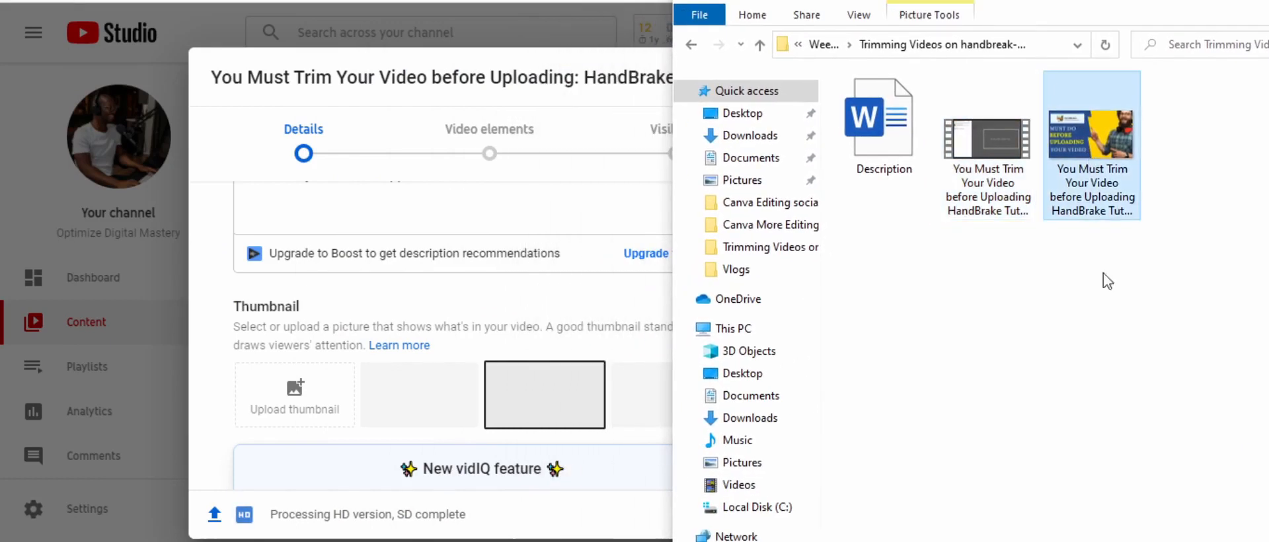
{"action": "left_click_drag", "start_coordinate": [1105, 143], "coordinate": [297, 405]}
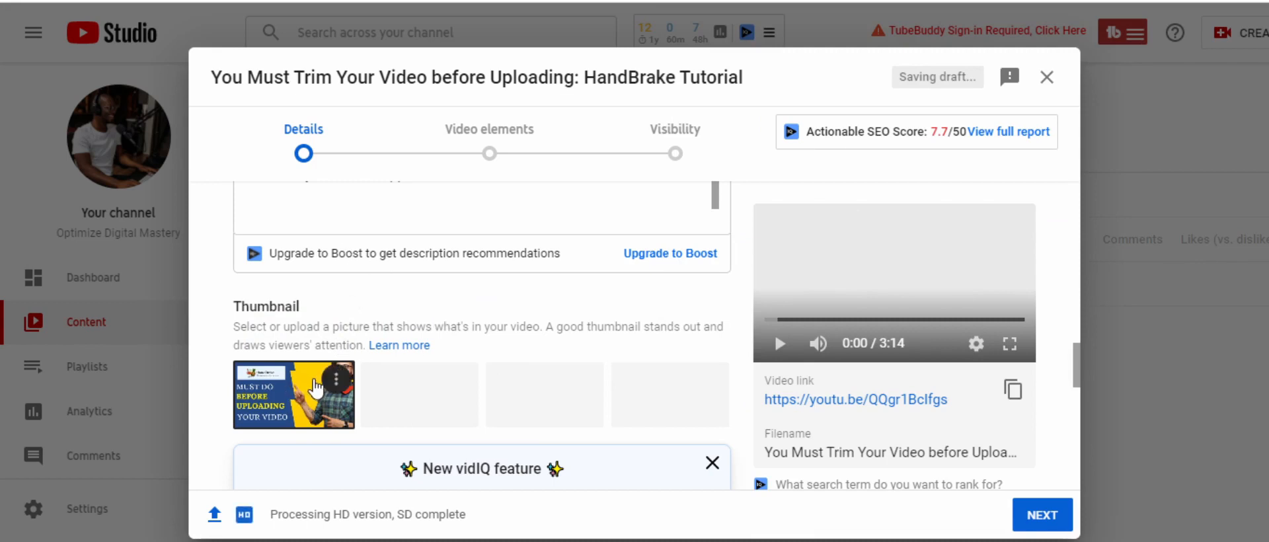
Check the later part of the description, including its links and hashtags, and the custom thumbnail
{"action": "scroll", "coordinate": [496, 304], "scroll_direction": "up", "scroll_amount": 15}
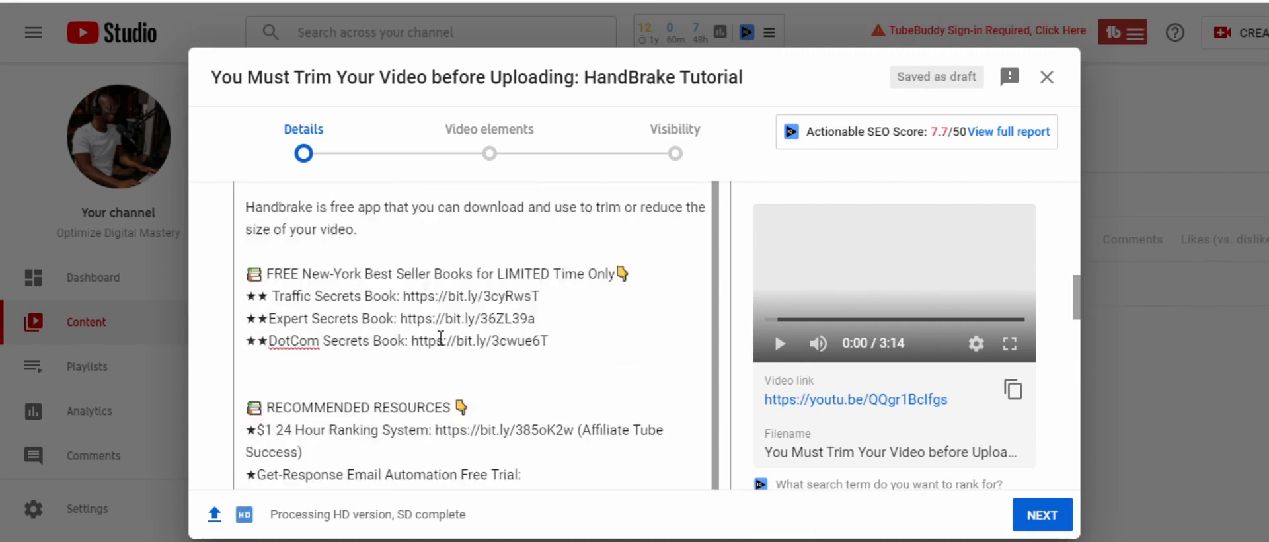
{"action": "scroll", "coordinate": [519, 278], "scroll_direction": "down", "scroll_amount": 15}
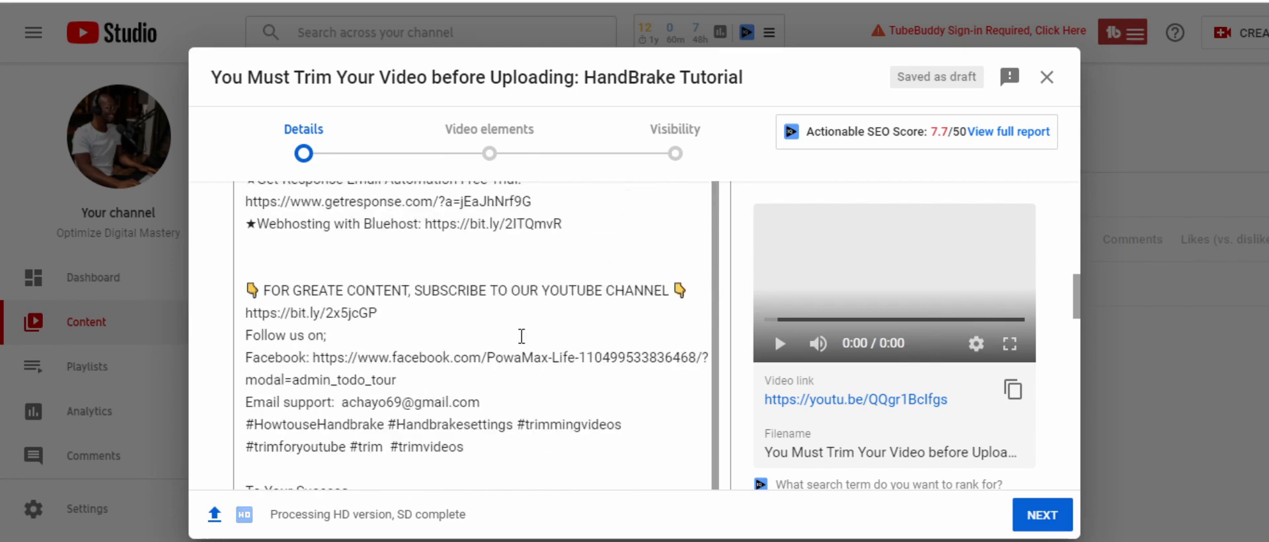
{"action": "scroll", "coordinate": [519, 344], "scroll_direction": "down", "scroll_amount": 5}
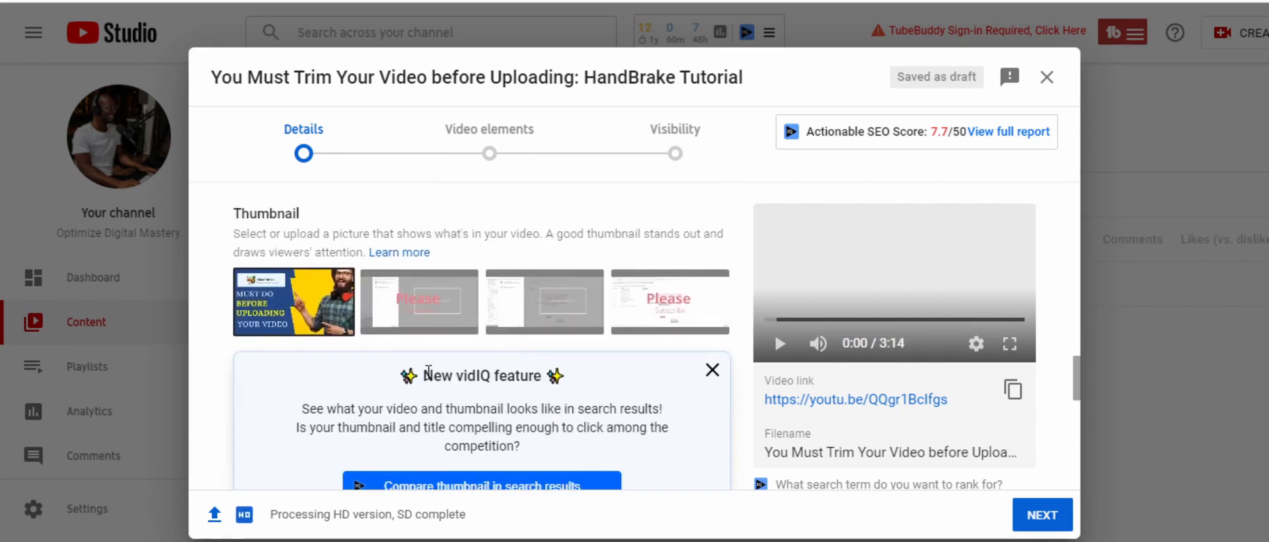
{"action": "scroll", "coordinate": [430, 377], "scroll_direction": "down", "scroll_amount": 3}
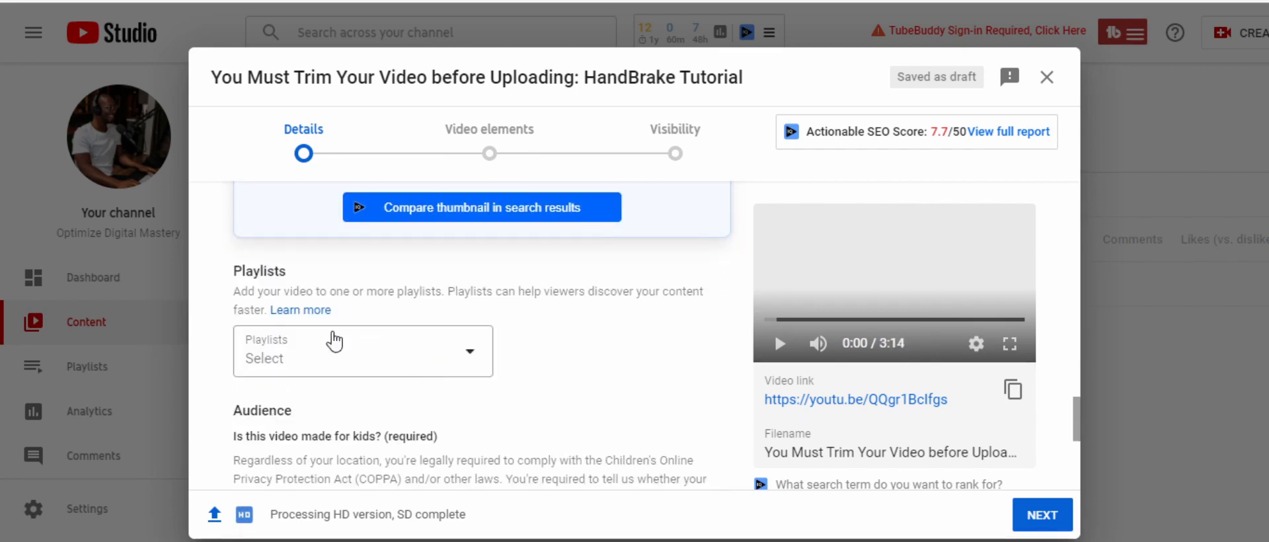
{"action": "scroll", "coordinate": [334, 331], "scroll_direction": "up", "scroll_amount": 1}
{"action": "scroll", "coordinate": [342, 316], "scroll_direction": "up", "scroll_amount": 2}
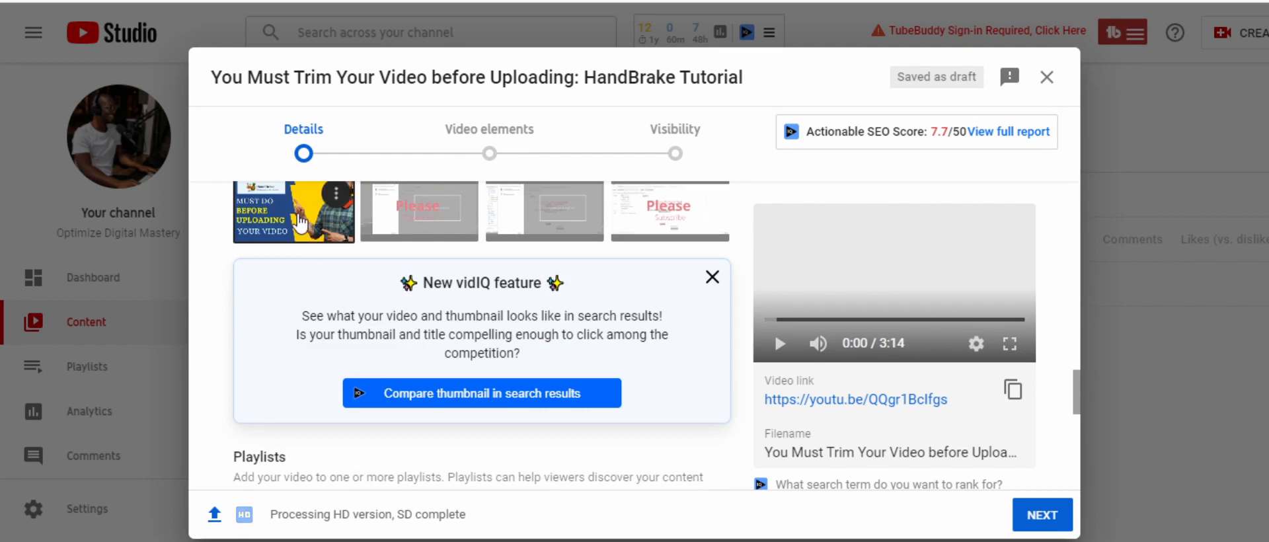
{"action": "scroll", "coordinate": [463, 330], "scroll_direction": "down", "scroll_amount": 1}
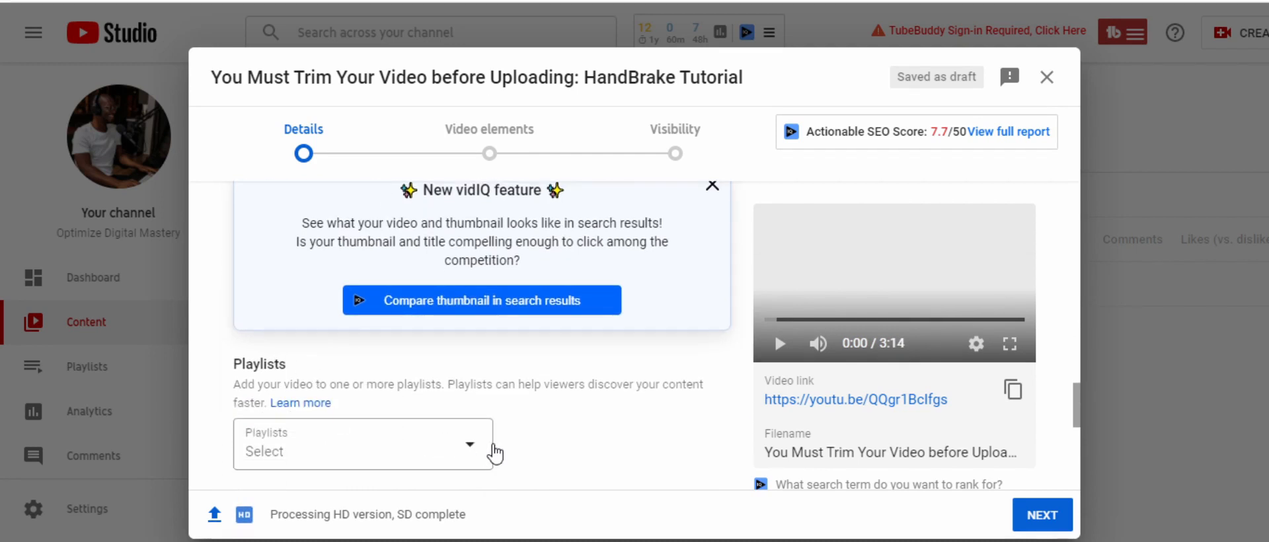
Examine the available playlists and the new-playlist form without adding the video to a playlist
{"action": "left_click", "coordinate": [474, 449]}
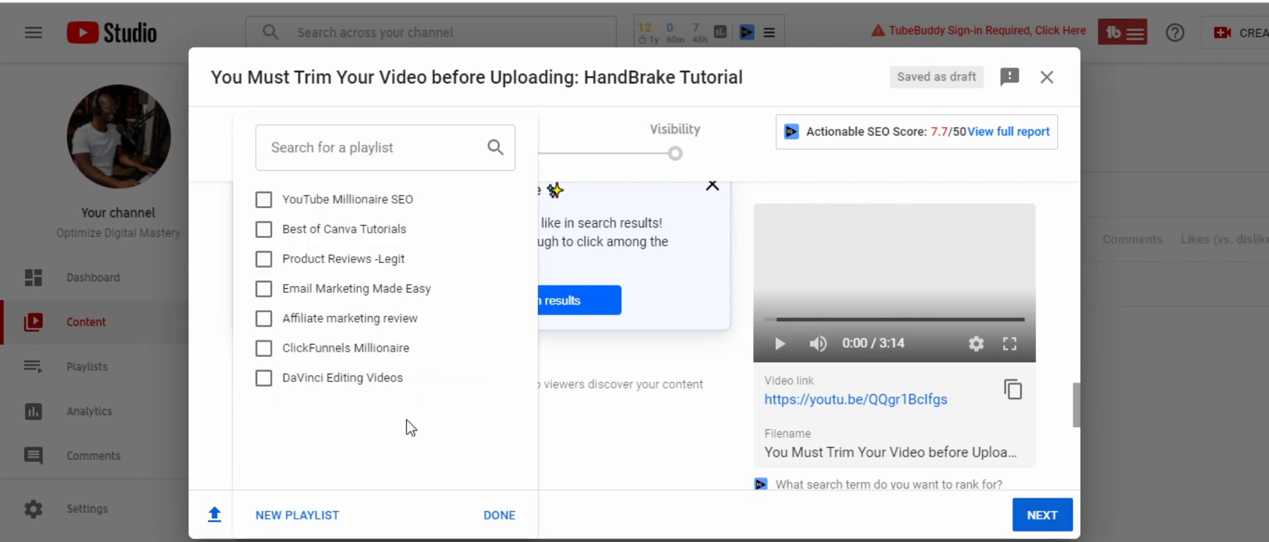
{"action": "left_click", "coordinate": [297, 517]}
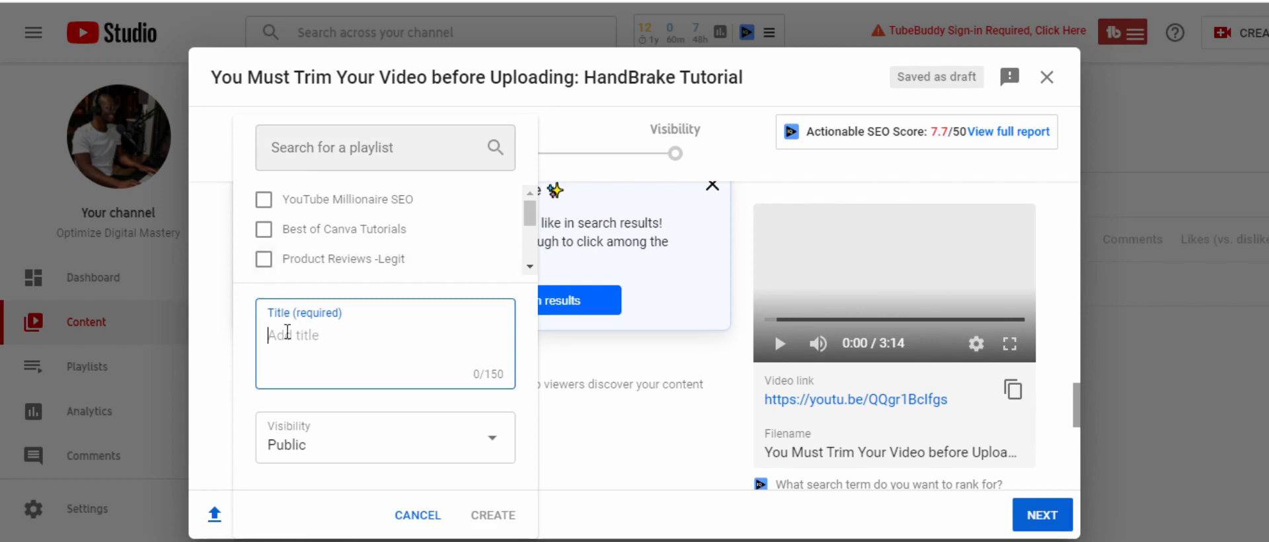
{"action": "left_click", "coordinate": [427, 519]}
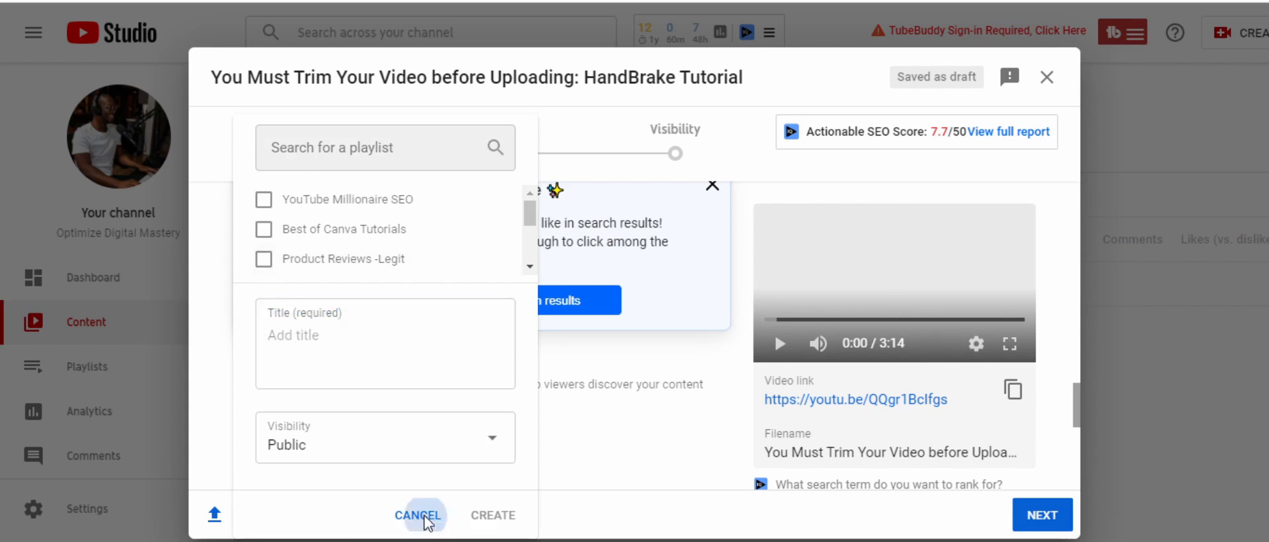
{"action": "left_click", "coordinate": [264, 231]}
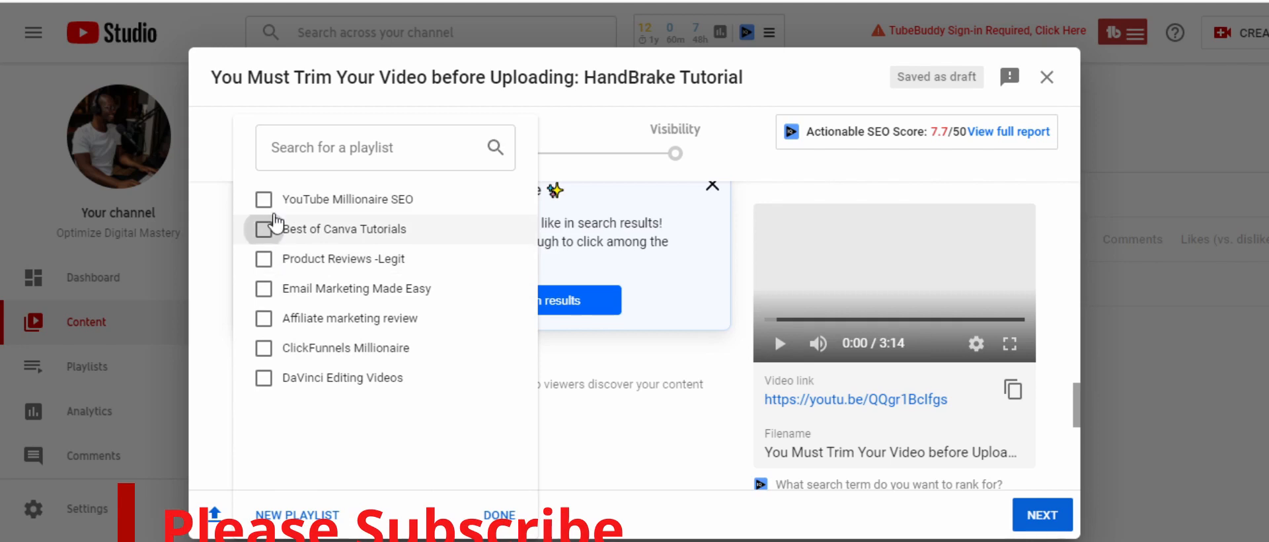
{"action": "left_click", "coordinate": [491, 519]}
Set the video's audience to "No, it's not made for kids"
{"action": "scroll", "coordinate": [504, 370], "scroll_direction": "down", "scroll_amount": 4}
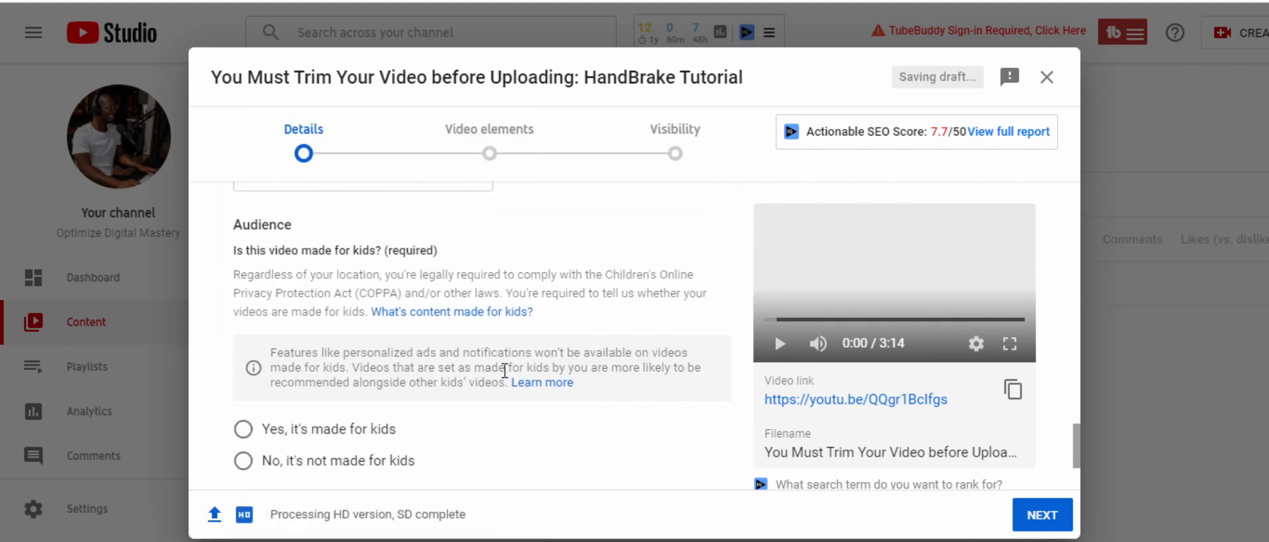
{"action": "scroll", "coordinate": [504, 370], "scroll_direction": "down", "scroll_amount": 3}
{"action": "scroll", "coordinate": [297, 357], "scroll_direction": "up", "scroll_amount": 3}
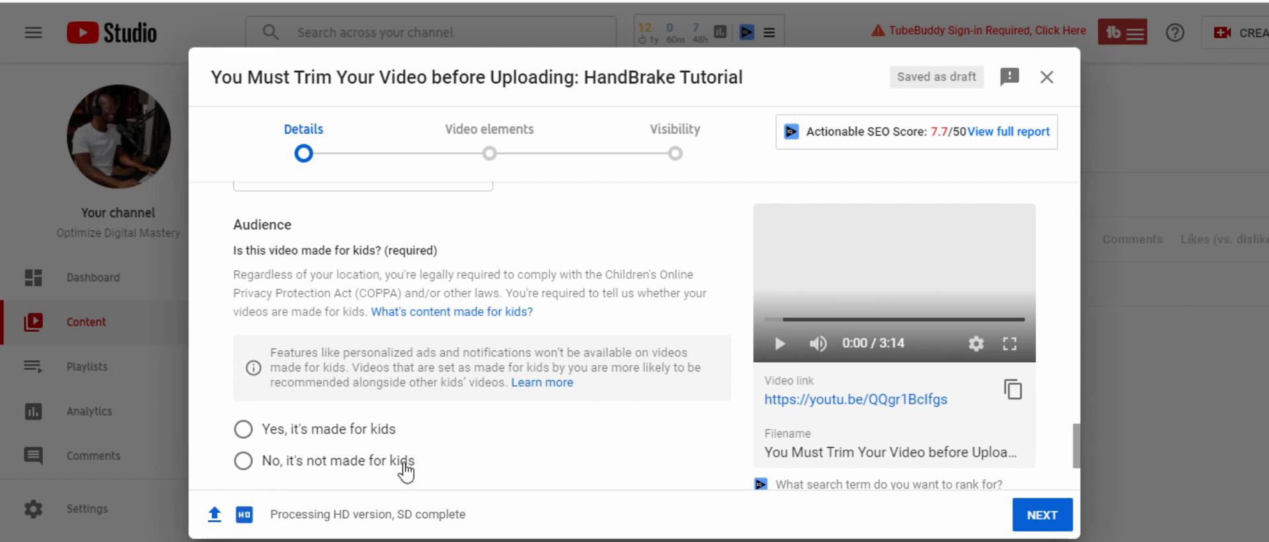
{"action": "left_click", "coordinate": [243, 462]}
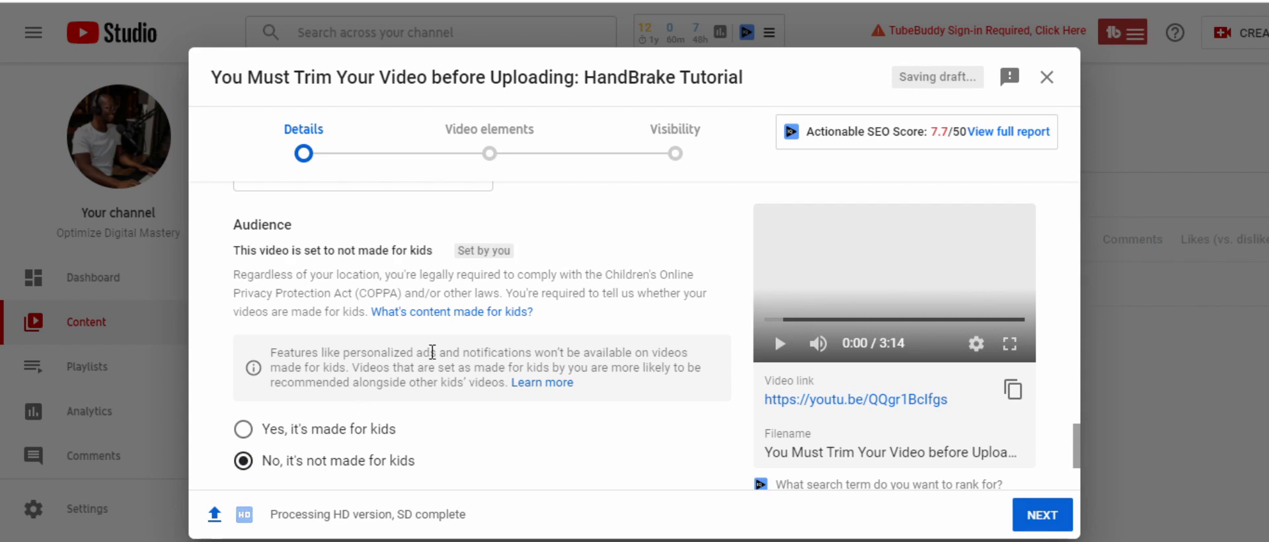
Show the additional video options and remove the default tags webdevelopment, make money blogging, getresponse and blogging tips
{"action": "scroll", "coordinate": [451, 323], "scroll_direction": "down", "scroll_amount": 2}
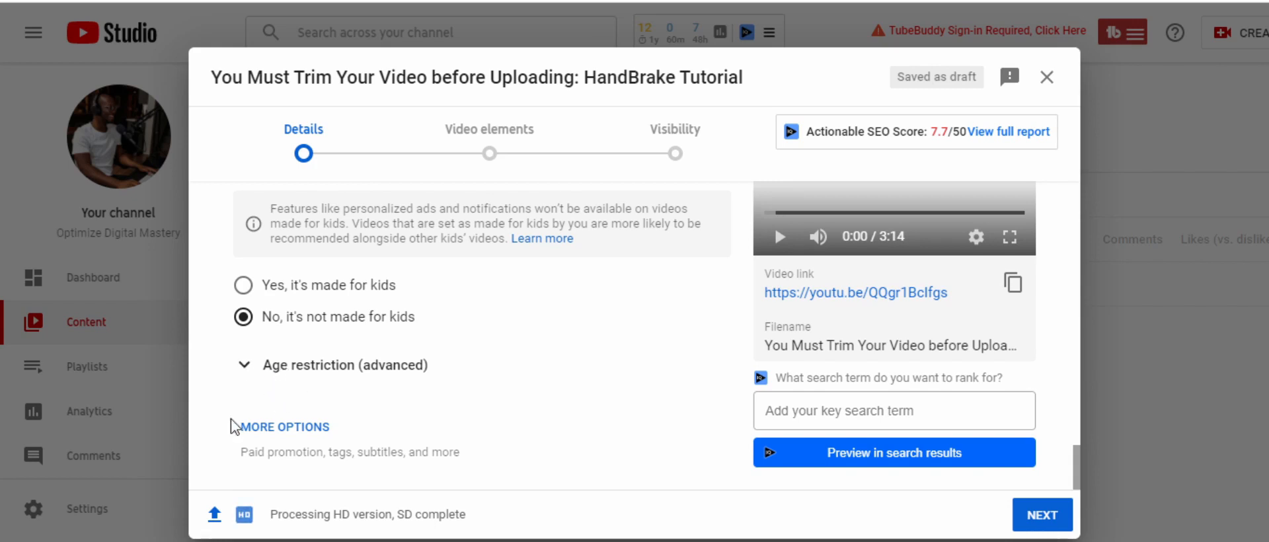
{"action": "left_click", "coordinate": [284, 428]}
{"action": "scroll", "coordinate": [306, 408], "scroll_direction": "down", "scroll_amount": 3}
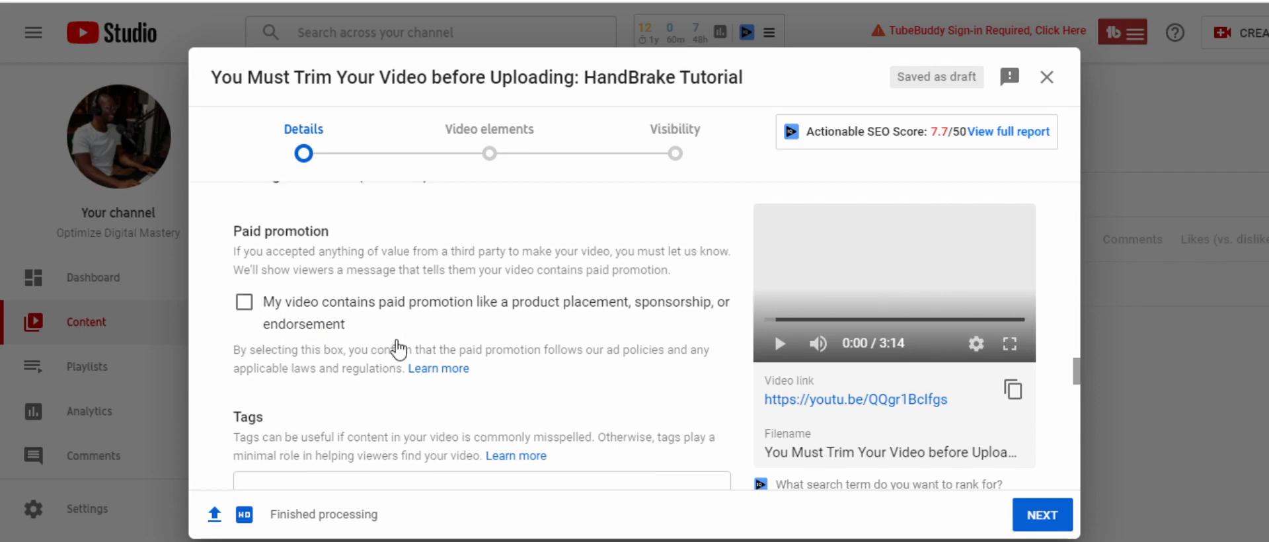
{"action": "scroll", "coordinate": [396, 347], "scroll_direction": "down", "scroll_amount": 1}
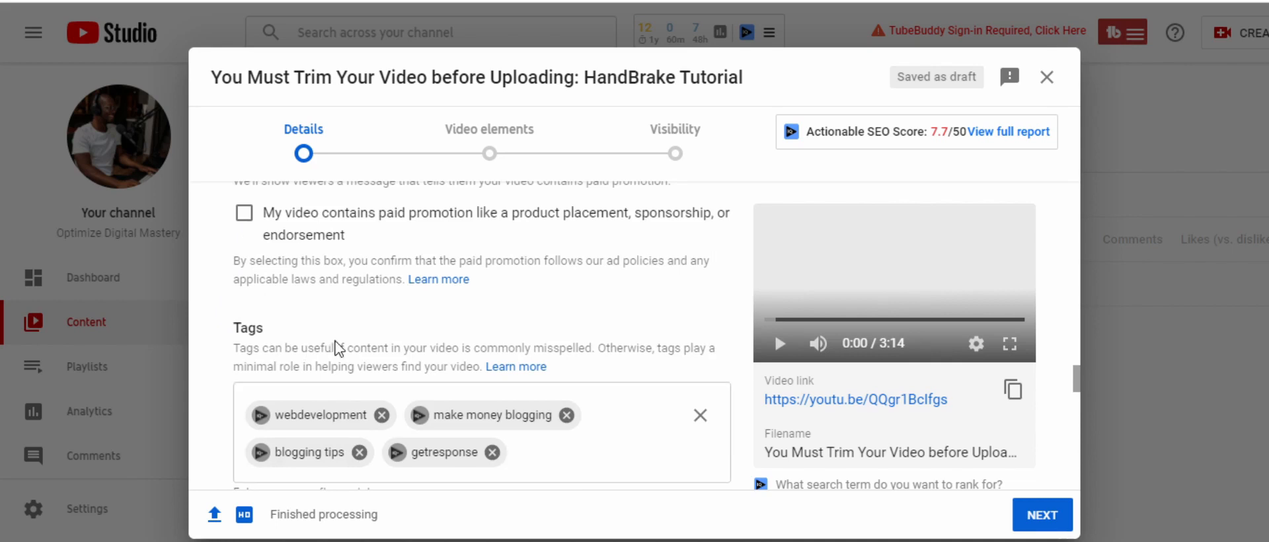
{"action": "scroll", "coordinate": [338, 347], "scroll_direction": "down", "scroll_amount": 1}
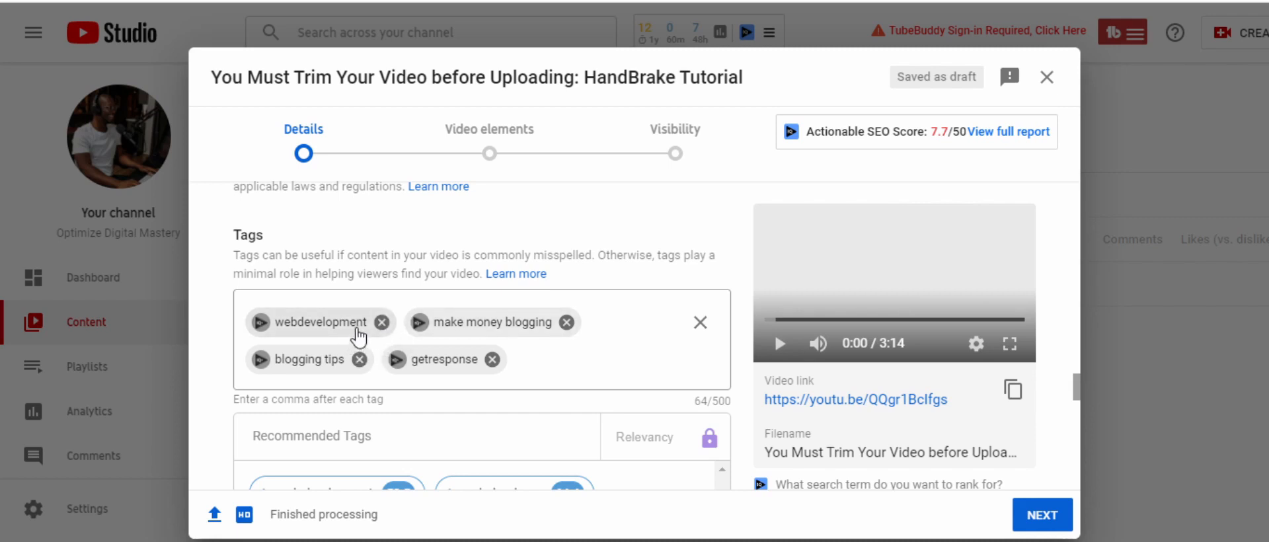
{"action": "left_click", "coordinate": [381, 323]}
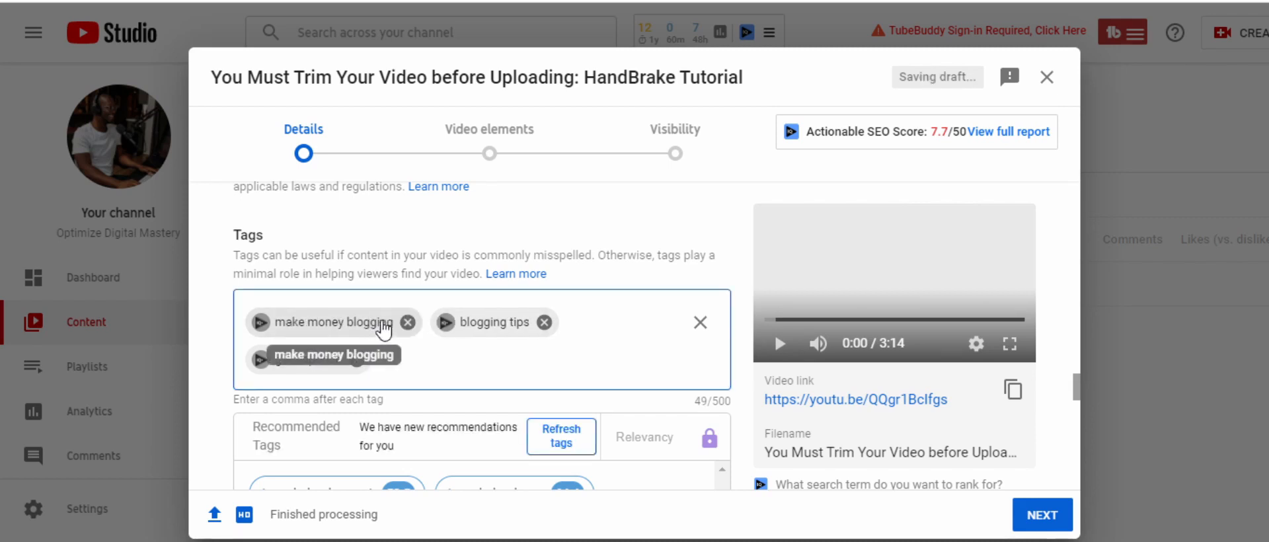
{"action": "left_click", "coordinate": [408, 322]}
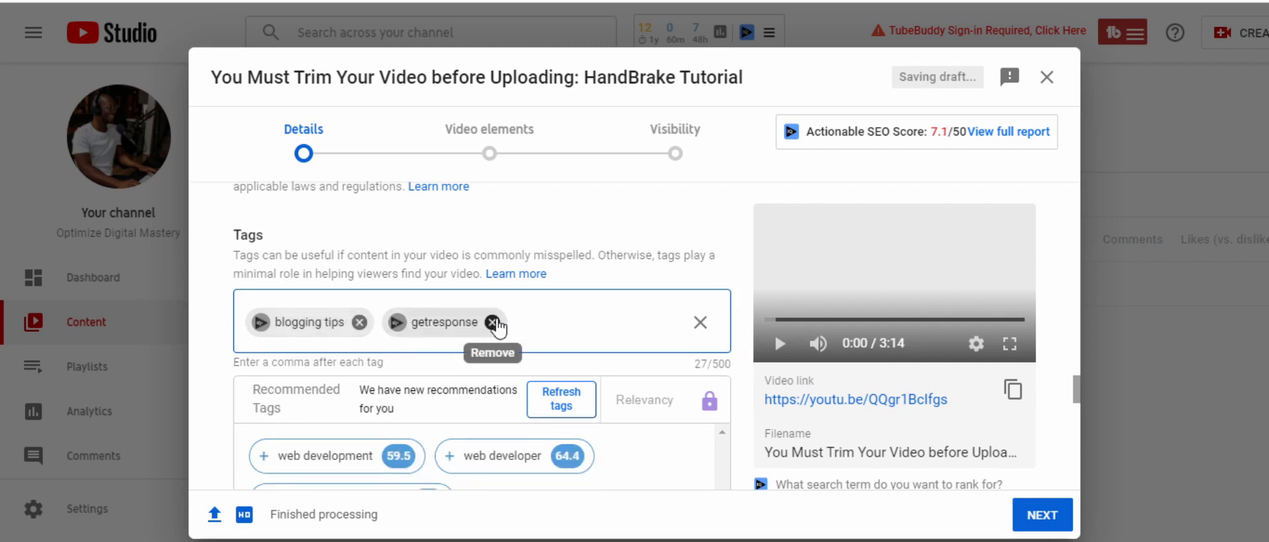
{"action": "left_click", "coordinate": [493, 323]}
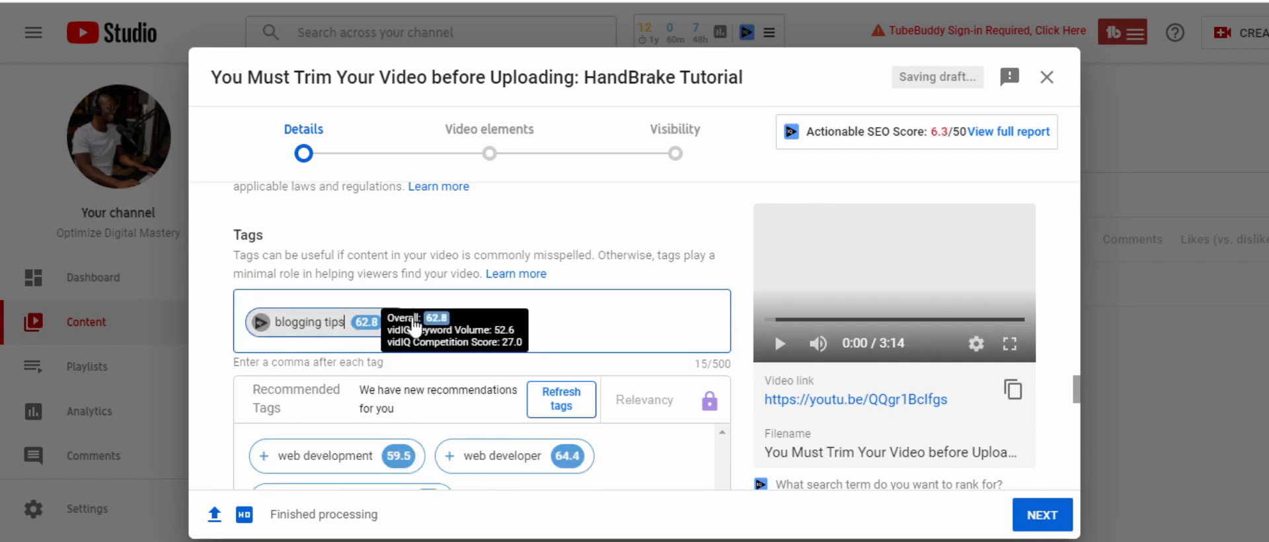
{"action": "left_click", "coordinate": [395, 323]}
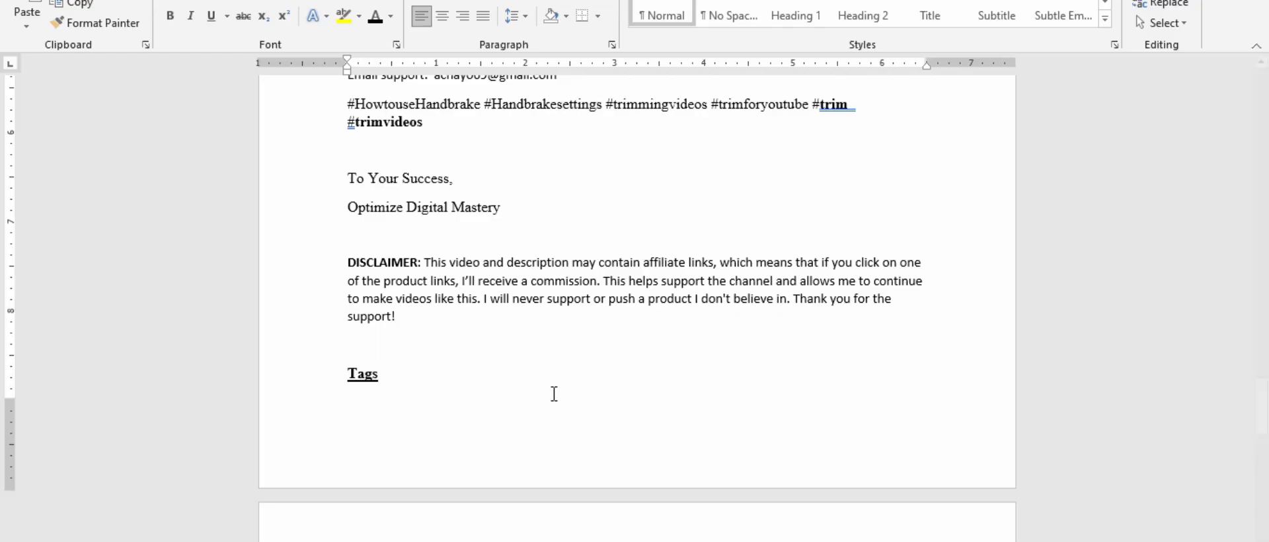
Examine the prepared list of comma-separated tags under the Tags heading in the Word document
{"action": "scroll", "coordinate": [414, 309], "scroll_direction": "down", "scroll_amount": 6}
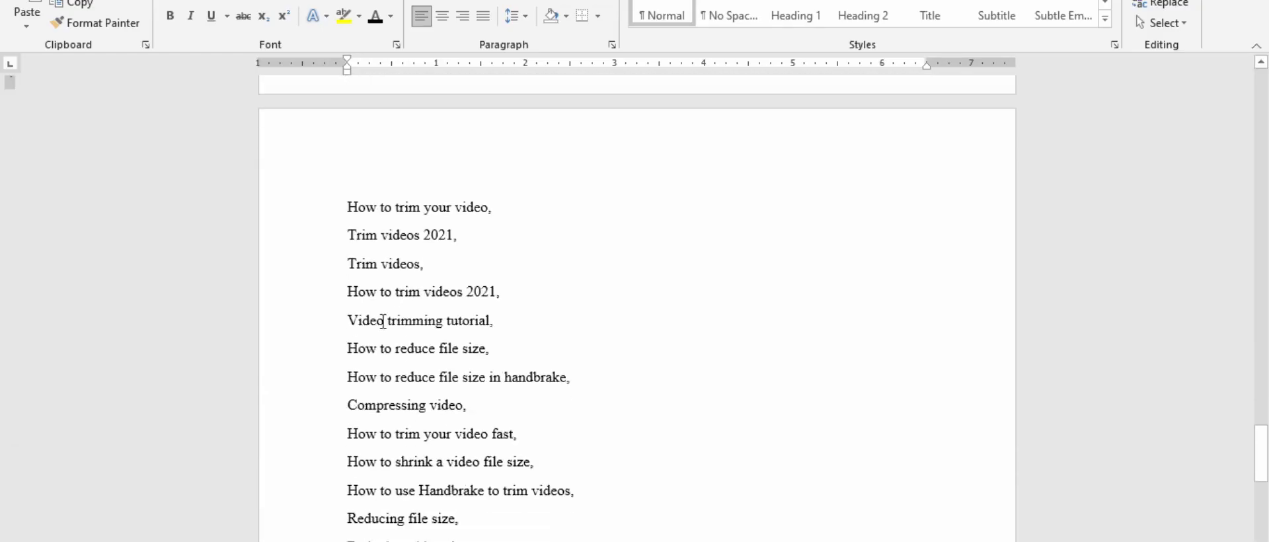
{"action": "left_click_drag", "start_coordinate": [349, 198], "coordinate": [486, 426]}
{"action": "key", "text": "ctrl+c"}
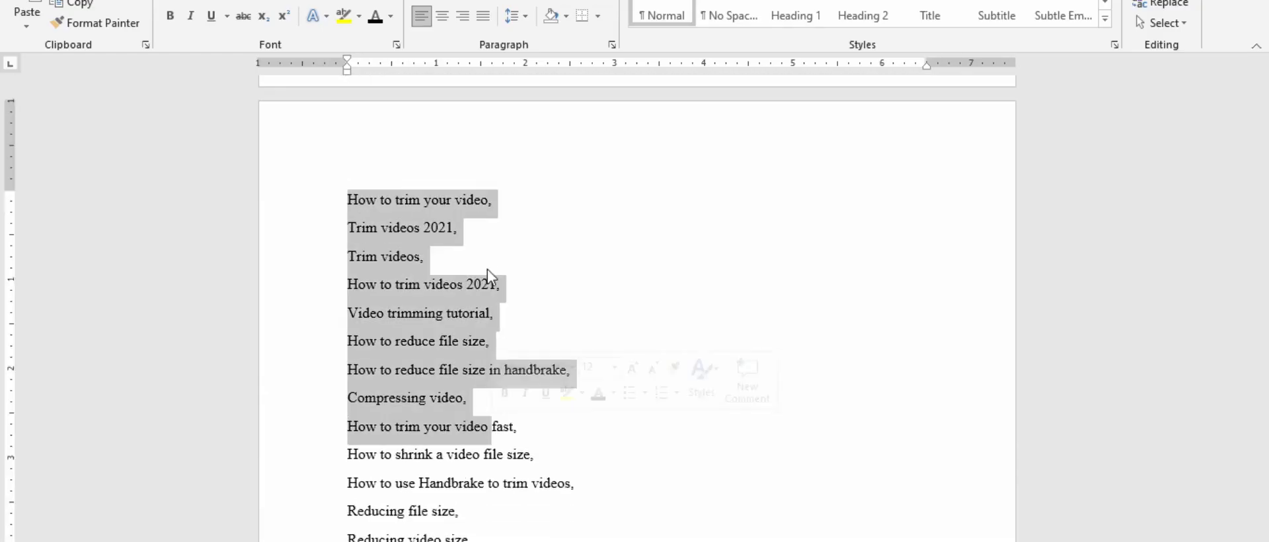
{"action": "left_click", "coordinate": [489, 224]}
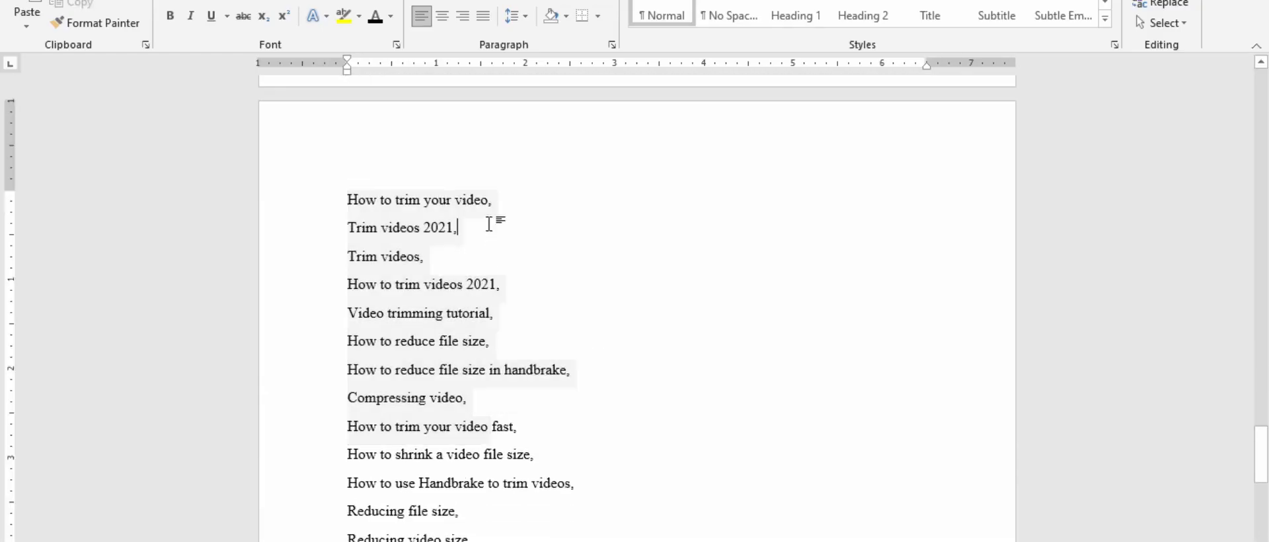
{"action": "left_click", "coordinate": [437, 256]}
{"action": "left_click", "coordinate": [506, 283]}
{"action": "left_click", "coordinate": [494, 314]}
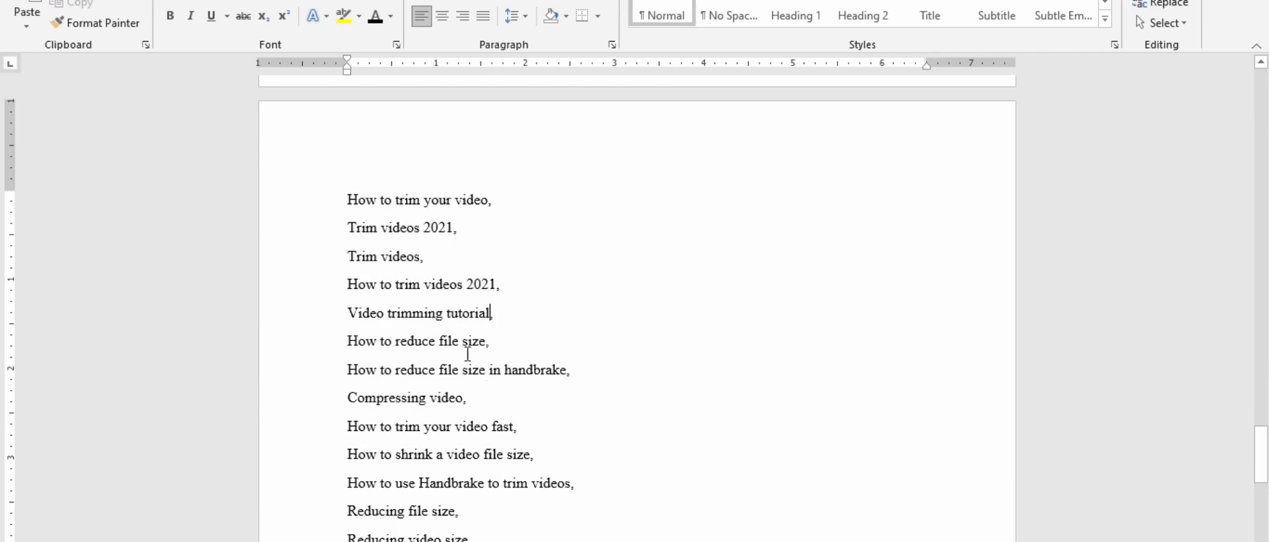
{"action": "left_click", "coordinate": [513, 199]}
{"action": "left_click", "coordinate": [471, 226]}
{"action": "left_click", "coordinate": [458, 256]}
{"action": "left_click", "coordinate": [341, 200]}
Copy the whole tag list, from "How to trim your video" to "Handbrake 2021", from Word into the video's Tags field in YouTube Studio
{"action": "left_click_drag", "start_coordinate": [347, 200], "coordinate": [480, 335]}
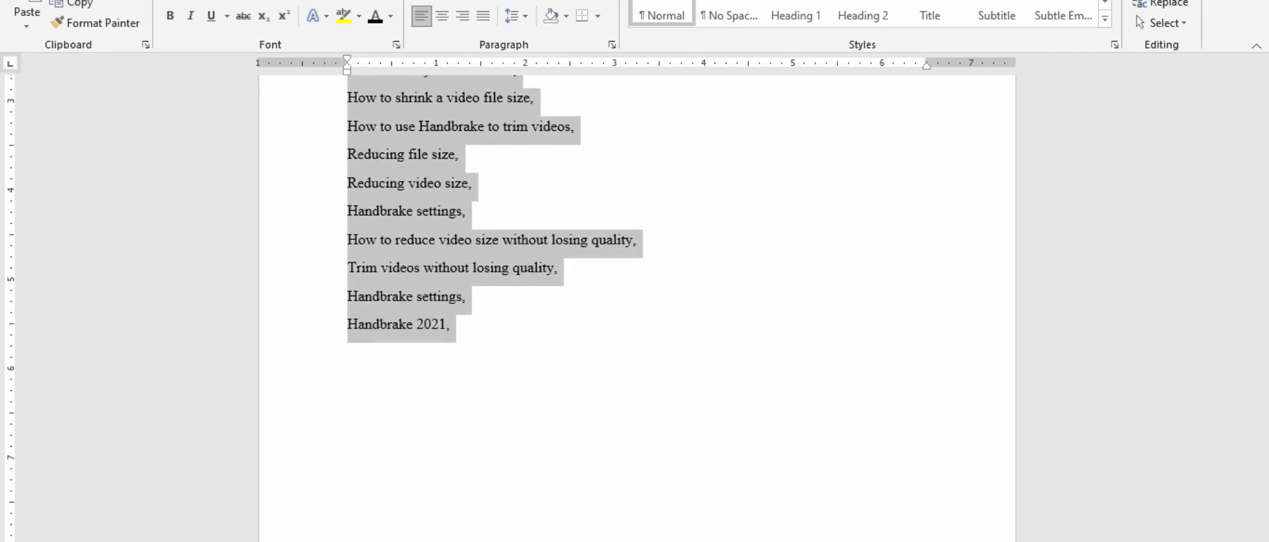
{"action": "left_click", "coordinate": [653, 541]}
{"action": "left_click", "coordinate": [336, 316]}
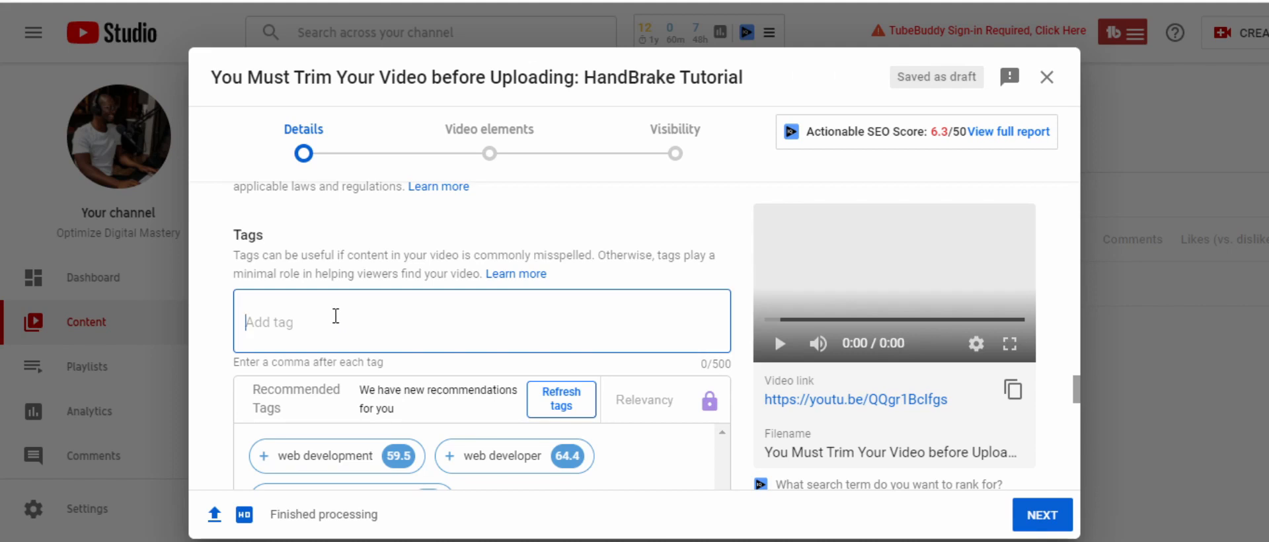
{"action": "key", "text": "ctrl+v"}
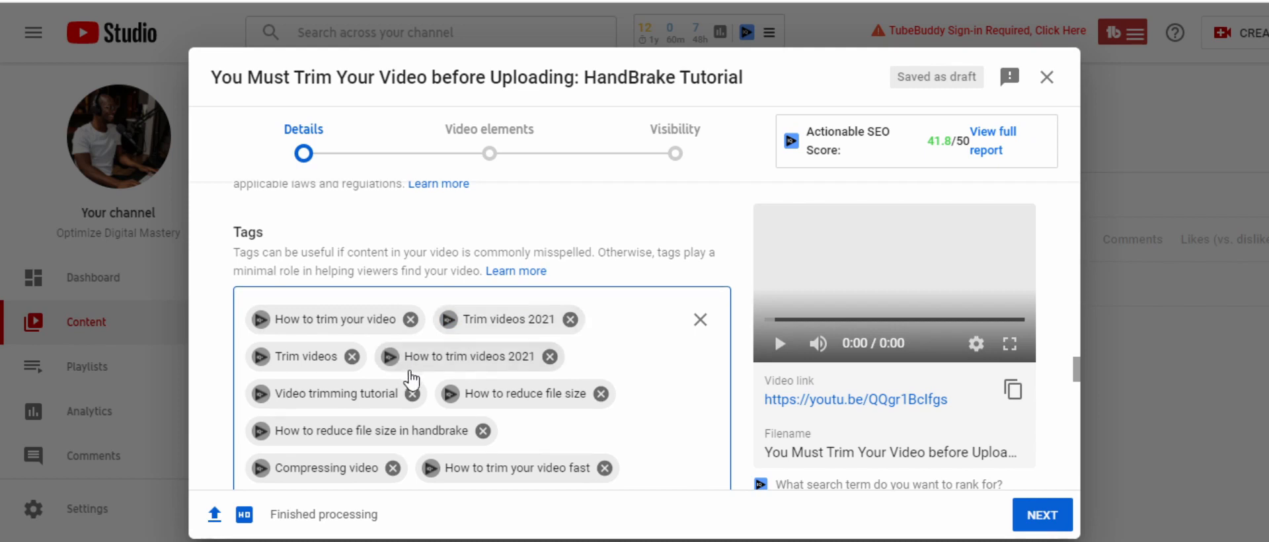
Review the added tags and the video's language, subtitle, recording date, location and license settings
{"action": "scroll", "coordinate": [426, 377], "scroll_direction": "down", "scroll_amount": 3}
{"action": "scroll", "coordinate": [425, 376], "scroll_direction": "down", "scroll_amount": 3}
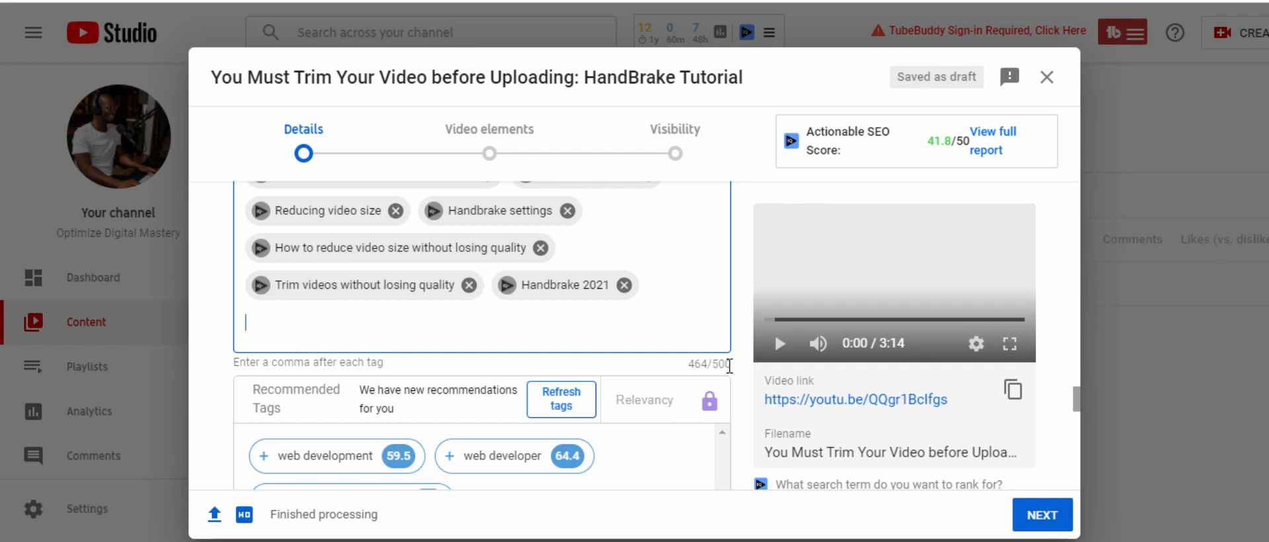
{"action": "scroll", "coordinate": [435, 346], "scroll_direction": "down", "scroll_amount": 4}
{"action": "scroll", "coordinate": [434, 346], "scroll_direction": "down", "scroll_amount": 4}
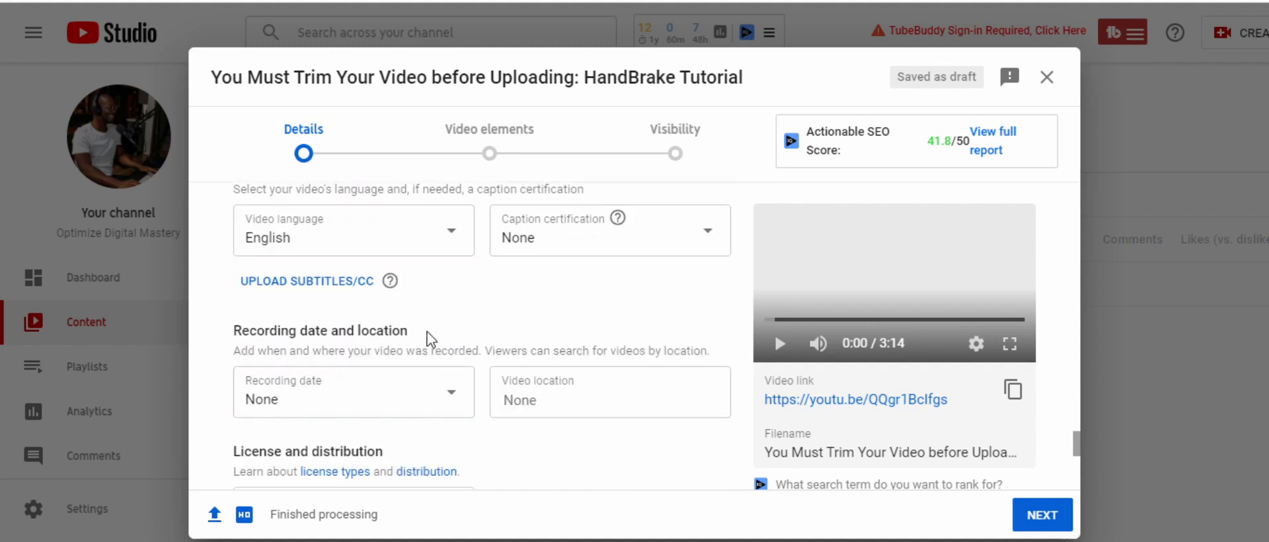
{"action": "scroll", "coordinate": [425, 340], "scroll_direction": "up", "scroll_amount": 2}
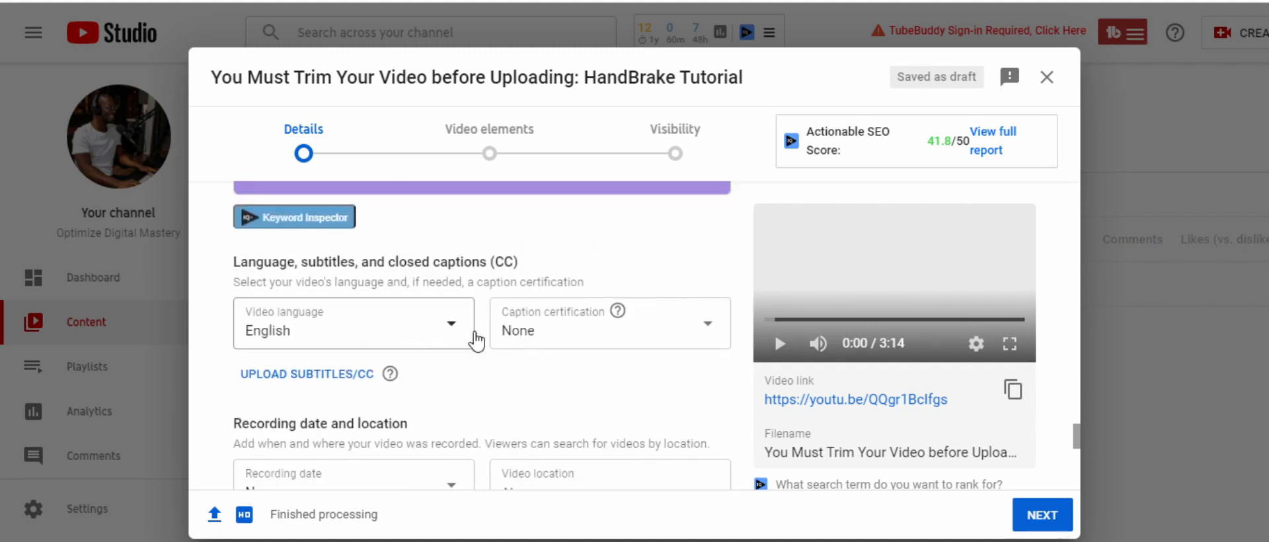
{"action": "scroll", "coordinate": [515, 331], "scroll_direction": "down", "scroll_amount": 1}
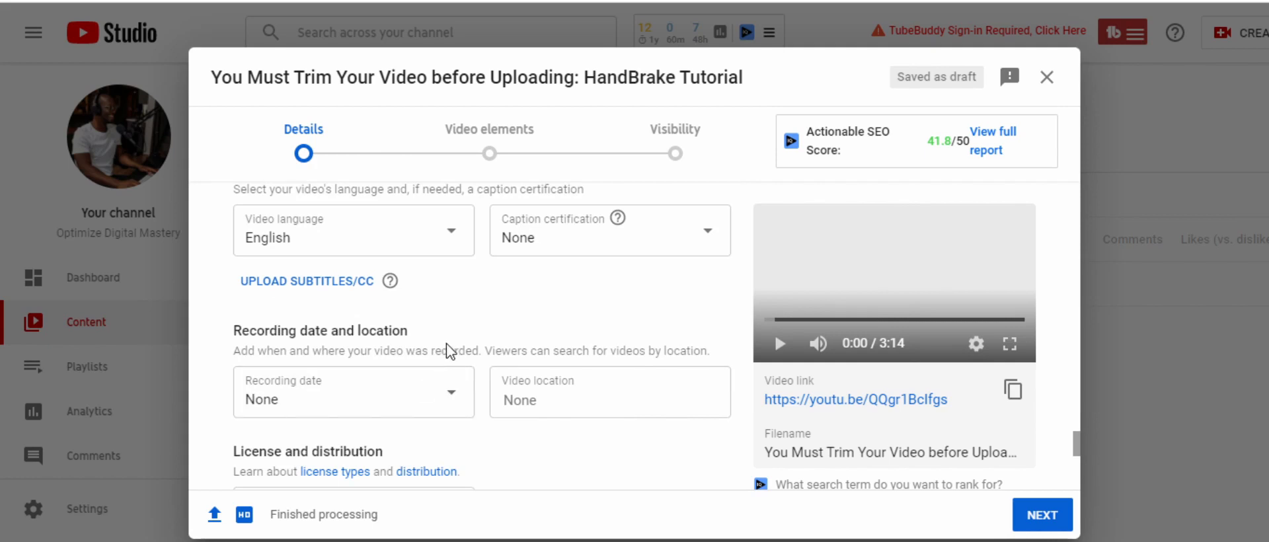
{"action": "scroll", "coordinate": [450, 350], "scroll_direction": "down", "scroll_amount": 2}
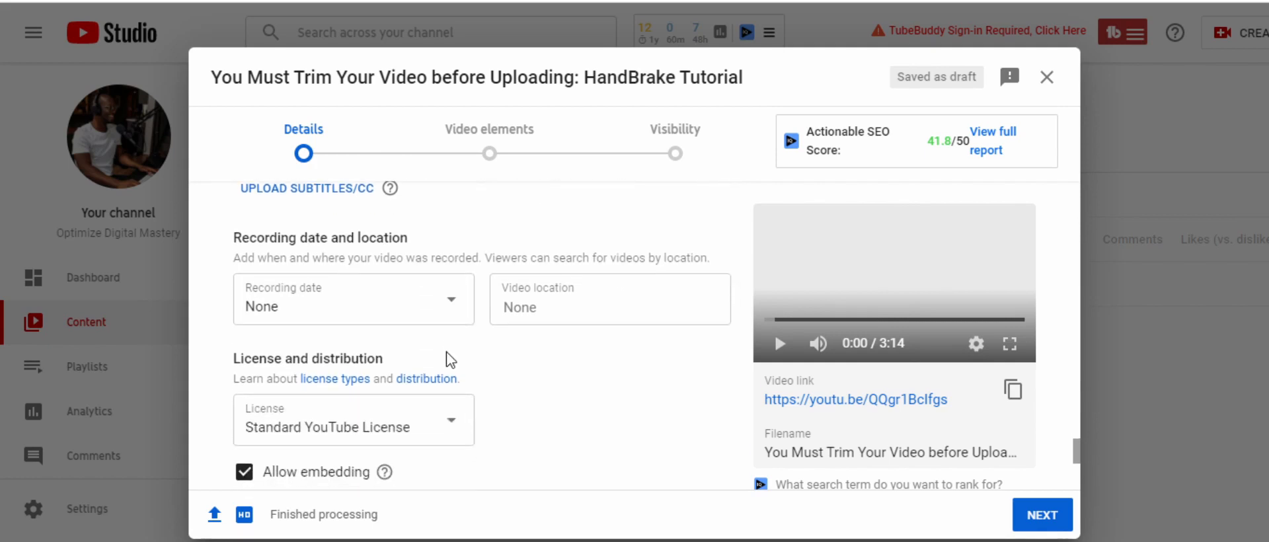
{"action": "scroll", "coordinate": [447, 360], "scroll_direction": "down", "scroll_amount": 2}
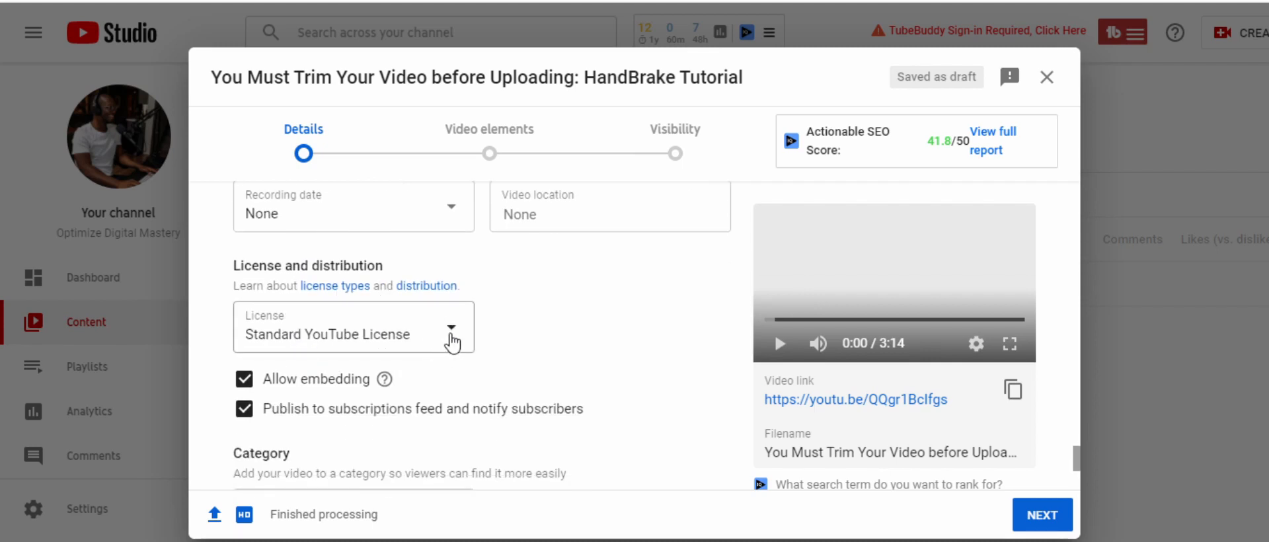
Look through the available video categories and set the category to People & Blogs
{"action": "scroll", "coordinate": [462, 341], "scroll_direction": "down", "scroll_amount": 4}
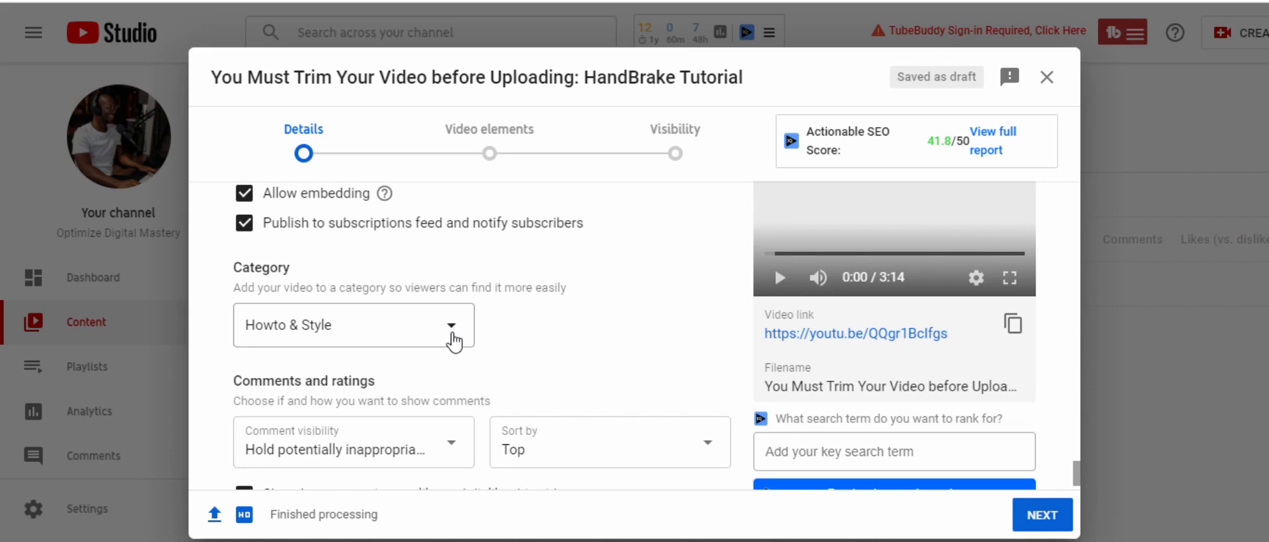
{"action": "left_click", "coordinate": [452, 340]}
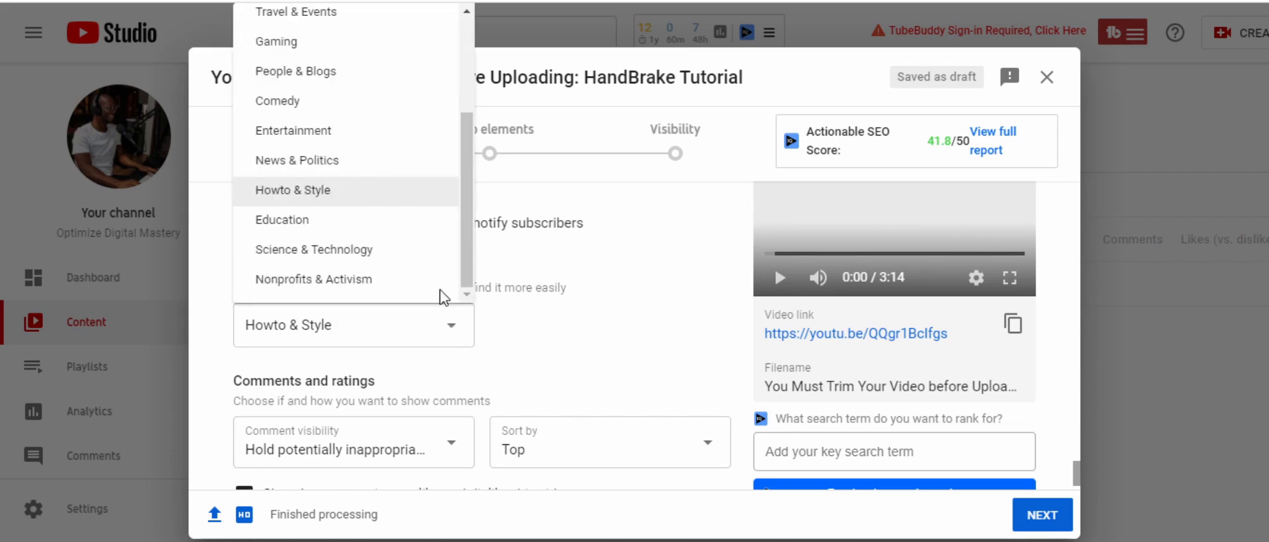
{"action": "scroll", "coordinate": [399, 164], "scroll_direction": "up", "scroll_amount": 3}
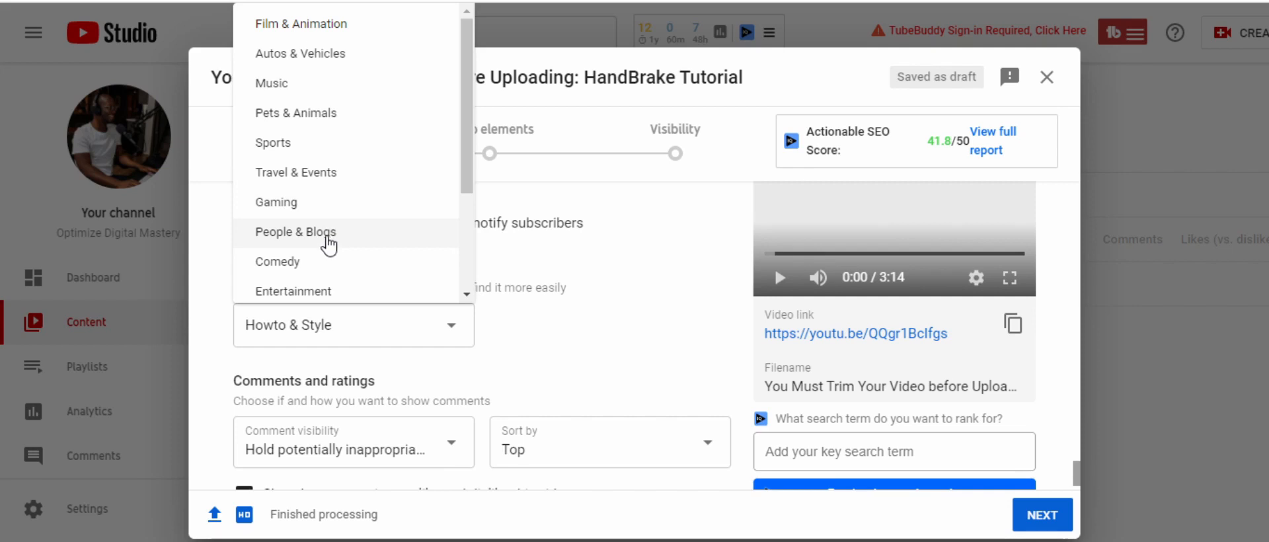
{"action": "scroll", "coordinate": [327, 243], "scroll_direction": "down", "scroll_amount": 2}
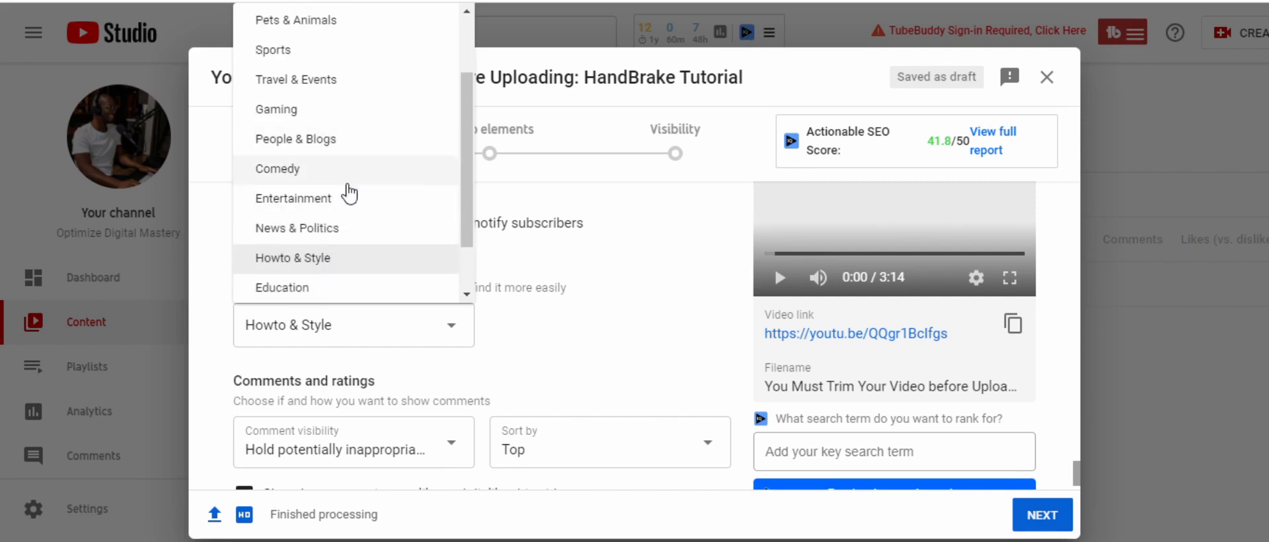
{"action": "scroll", "coordinate": [343, 270], "scroll_direction": "down", "scroll_amount": 2}
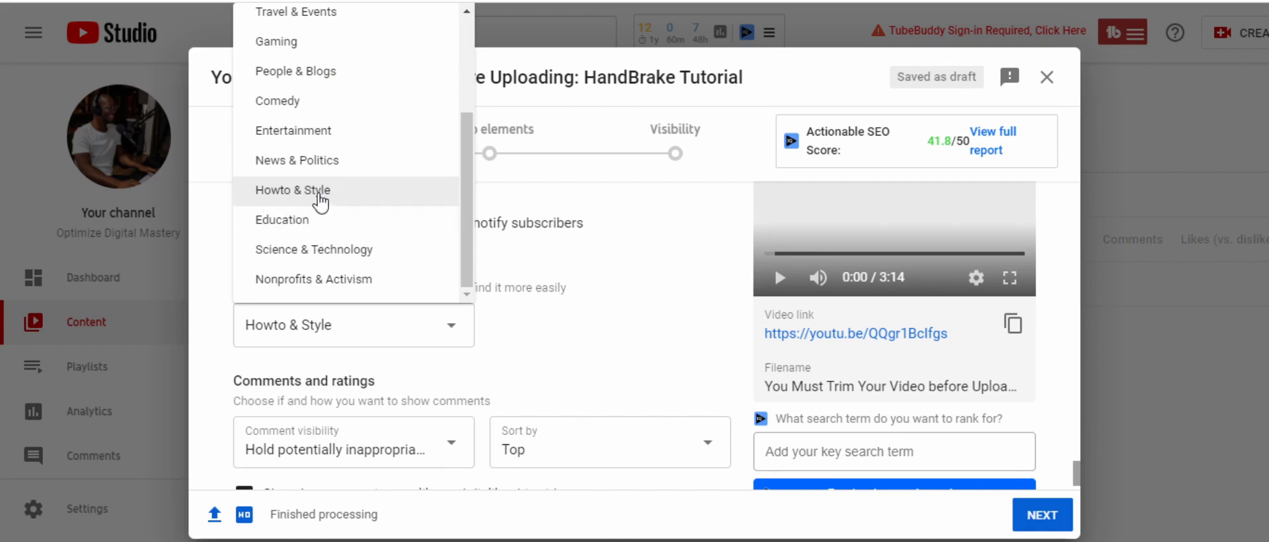
{"action": "left_click", "coordinate": [316, 72]}
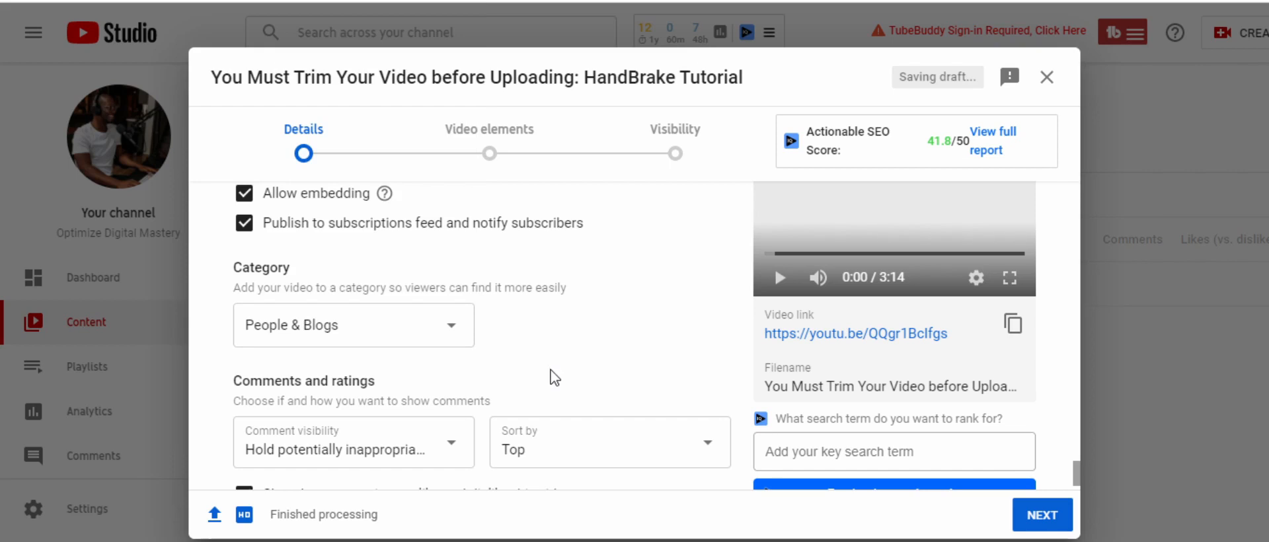
Check the comments and ratings settings, then continue through the Video elements stage to the Visibility stage
{"action": "scroll", "coordinate": [549, 357], "scroll_direction": "down", "scroll_amount": 1}
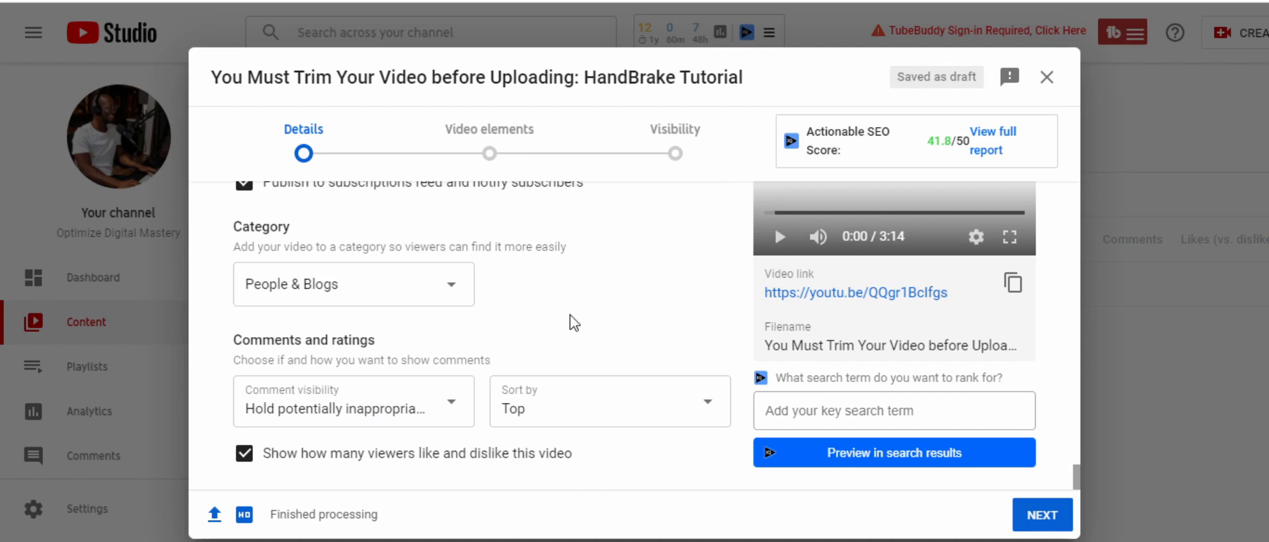
{"action": "left_click", "coordinate": [1047, 519]}
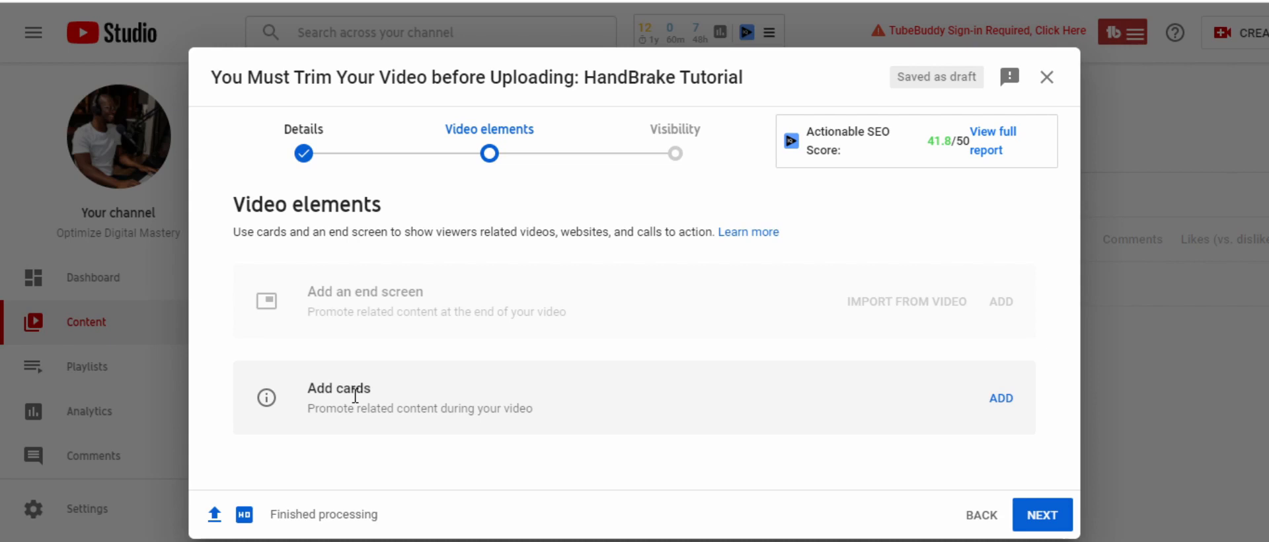
{"action": "left_click", "coordinate": [999, 400]}
{"action": "left_click", "coordinate": [1036, 519]}
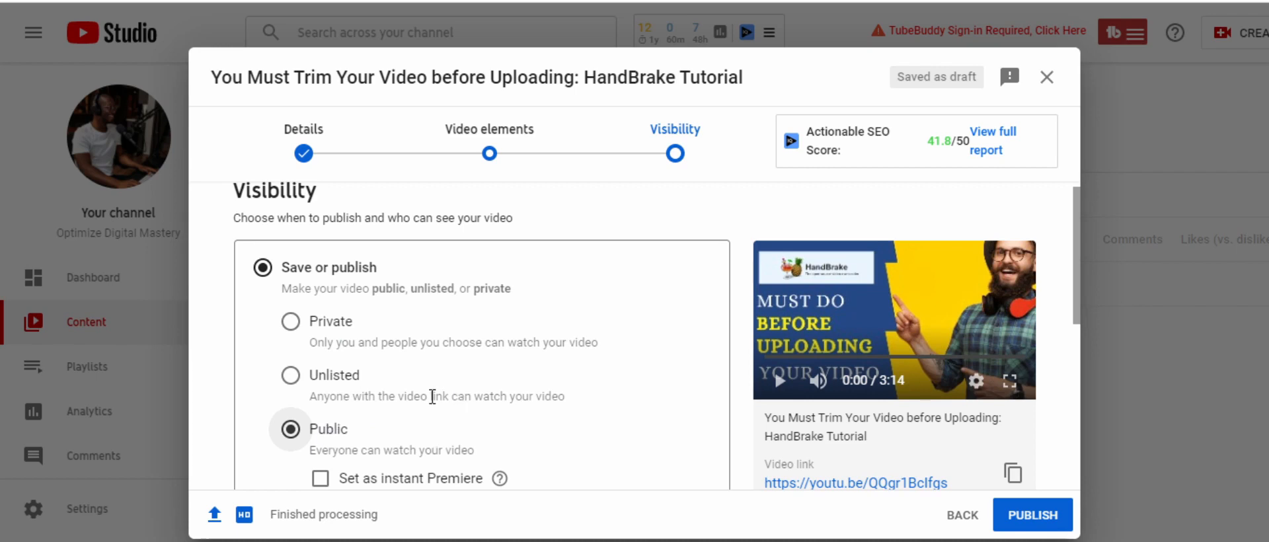
Switch the video's visibility to scheduled publishing and review its date, time and Premiere options
{"action": "scroll", "coordinate": [342, 426], "scroll_direction": "down", "scroll_amount": 3}
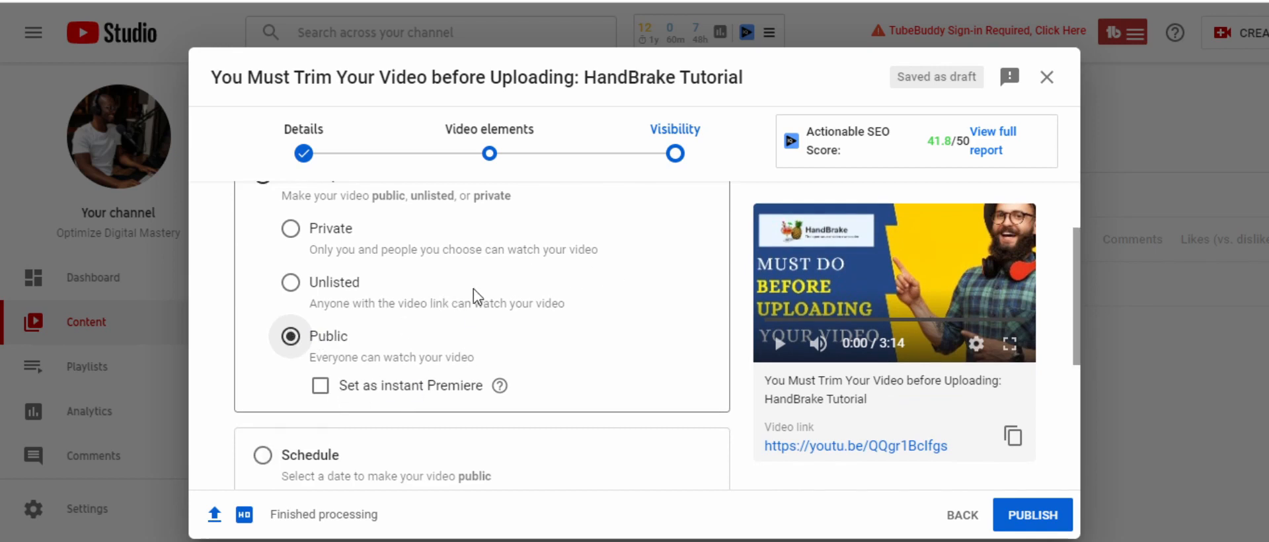
{"action": "scroll", "coordinate": [410, 307], "scroll_direction": "down", "scroll_amount": 4}
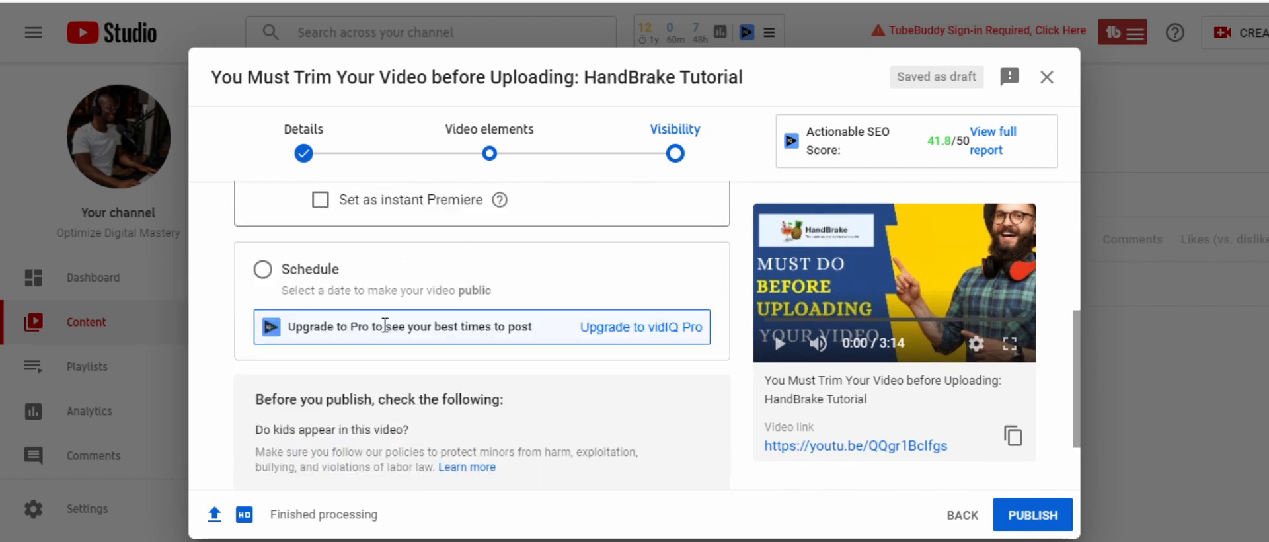
{"action": "left_click", "coordinate": [263, 271]}
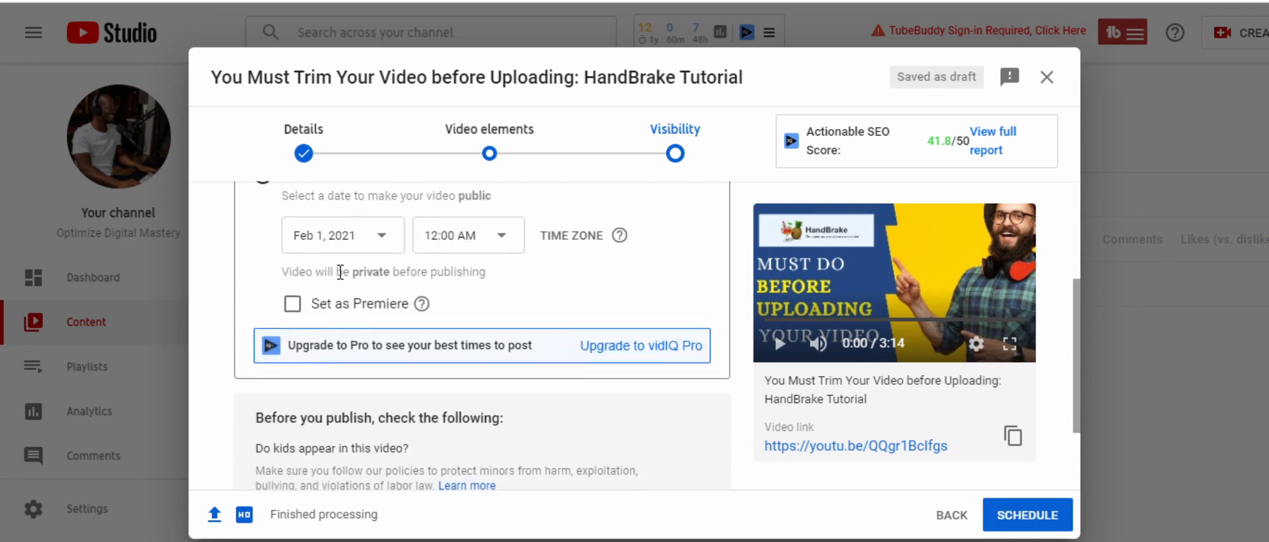
{"action": "scroll", "coordinate": [357, 331], "scroll_direction": "up", "scroll_amount": 3}
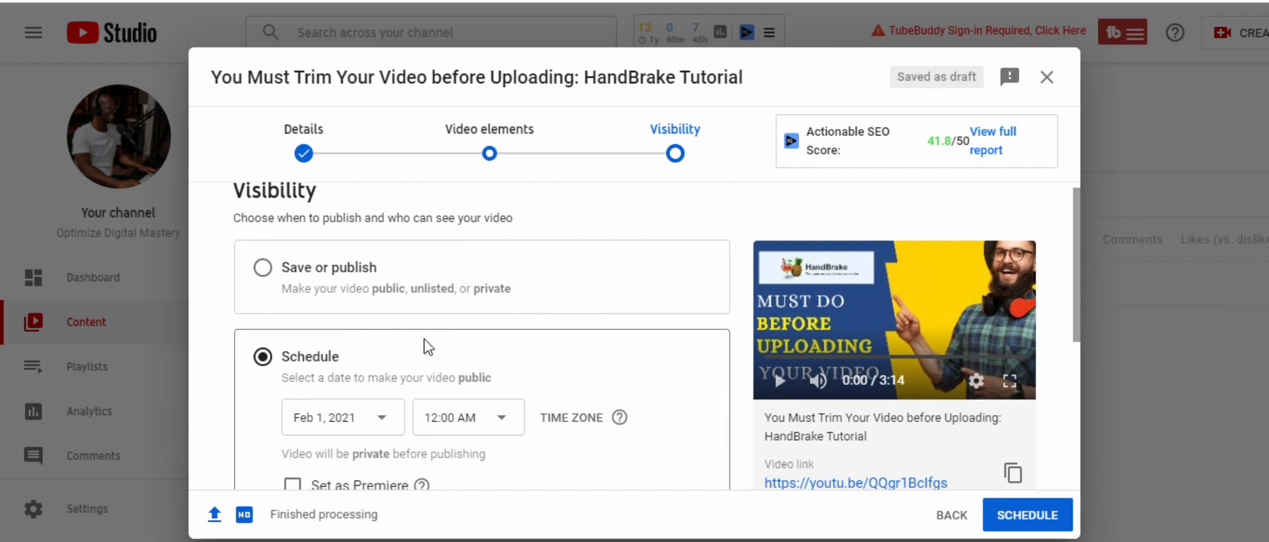
{"action": "scroll", "coordinate": [469, 319], "scroll_direction": "down", "scroll_amount": 4}
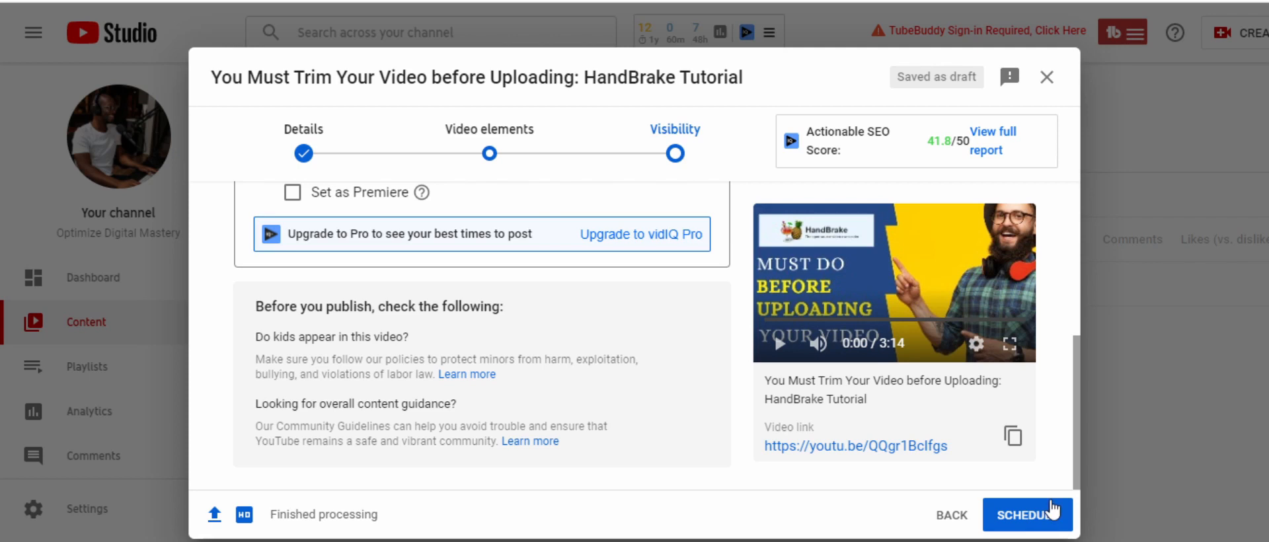
{"action": "scroll", "coordinate": [385, 330], "scroll_direction": "up", "scroll_amount": 4}
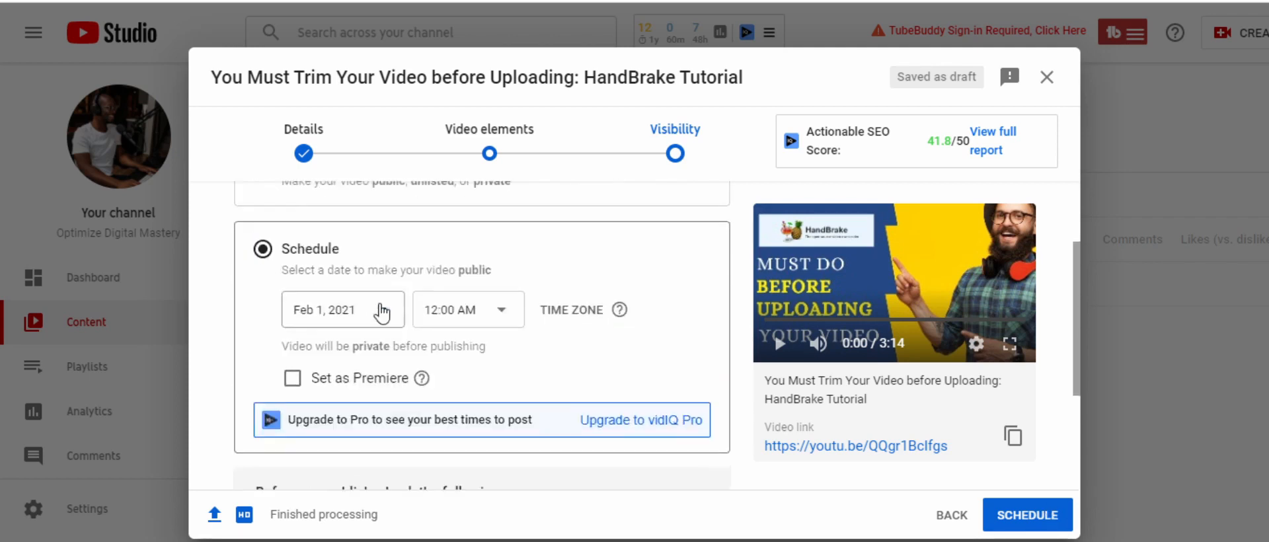